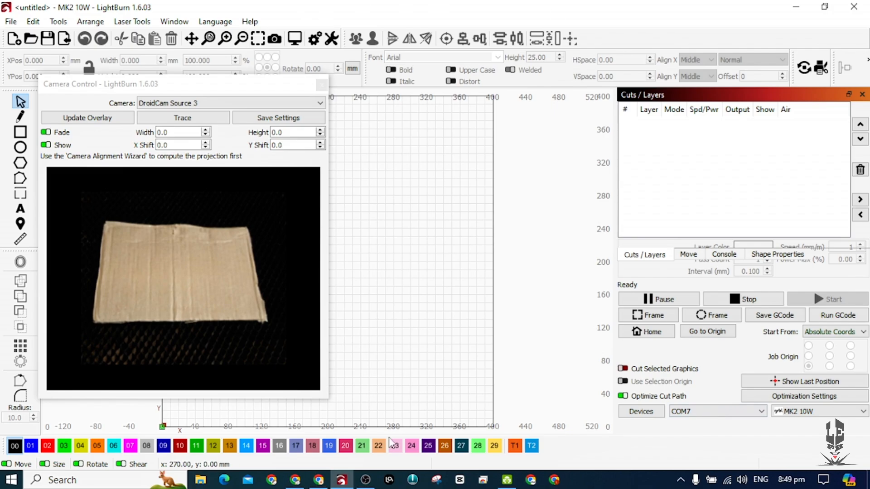
left_click(319, 481)
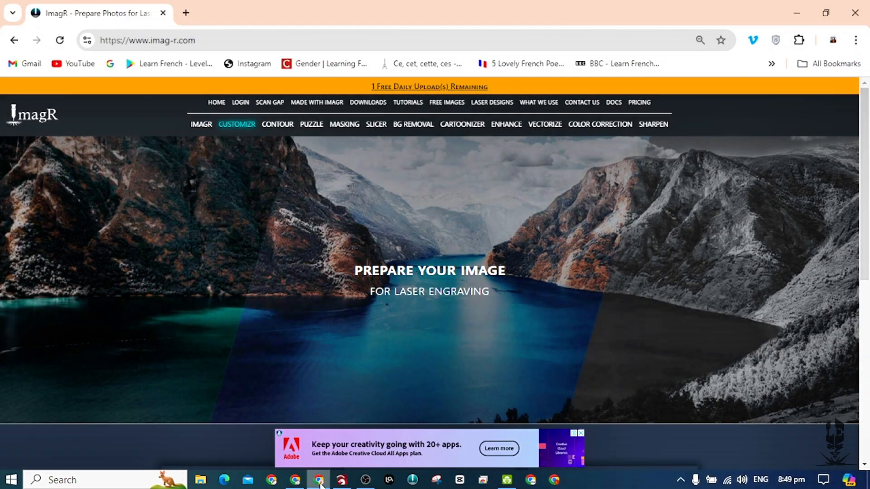
left_click(295, 480)
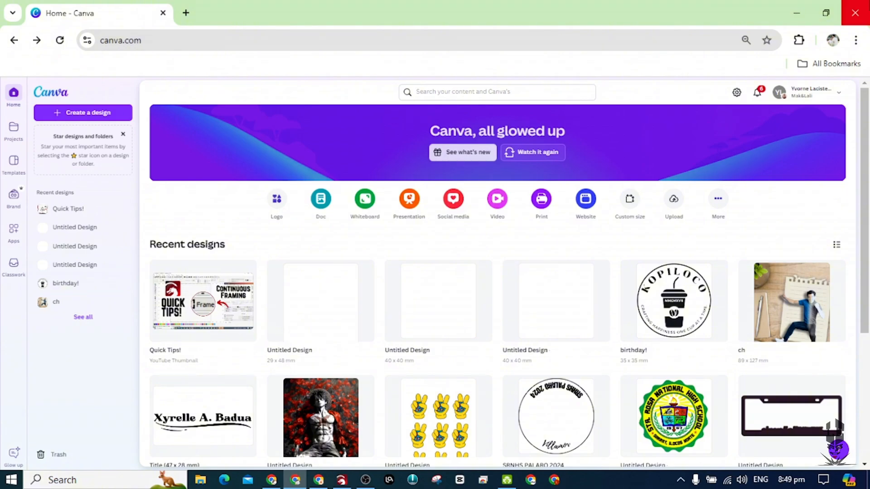
left_click(271, 481)
left_click(294, 480)
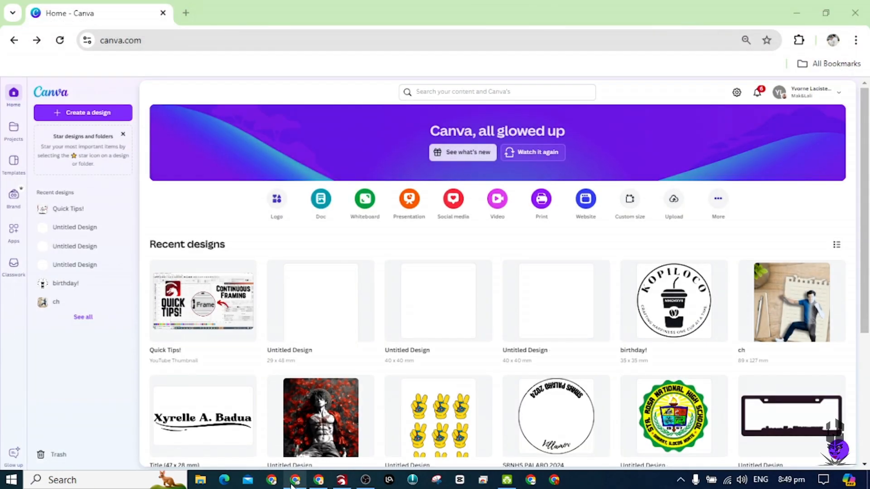
left_click(319, 480)
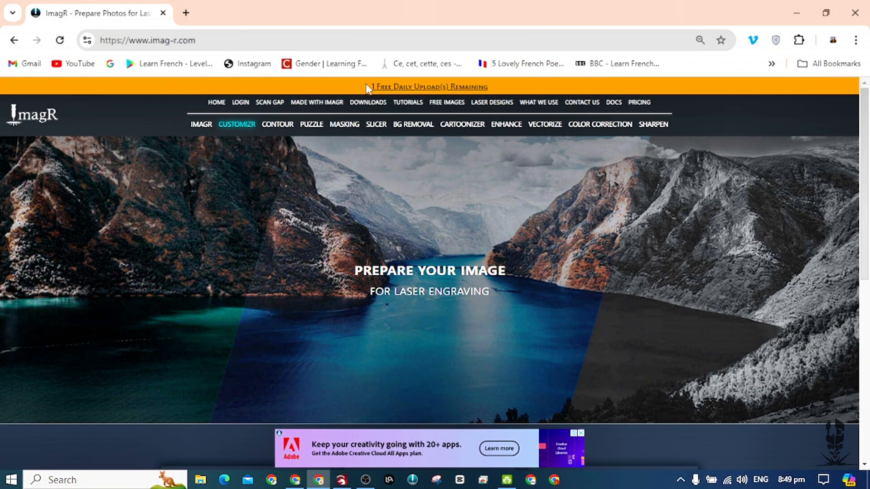
left_click(341, 480)
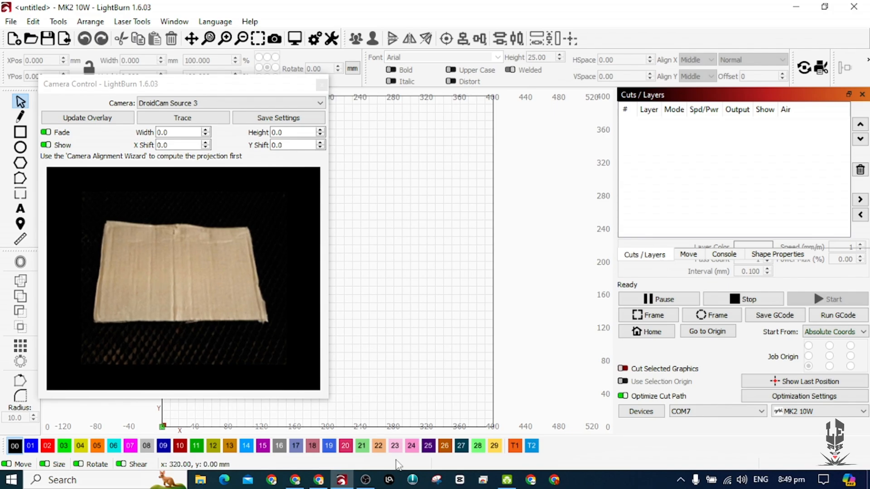
Switch to the ImagR site and review the subscription plans on its pricing page.
left_click(313, 485)
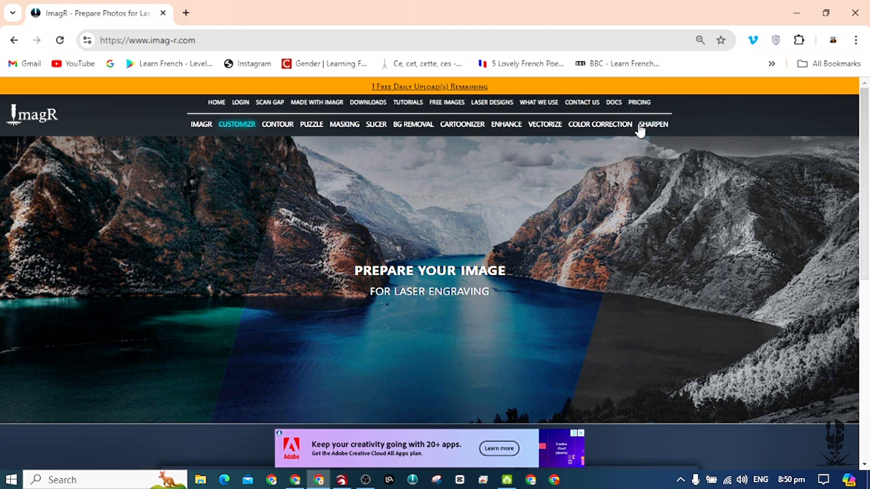
left_click(639, 103)
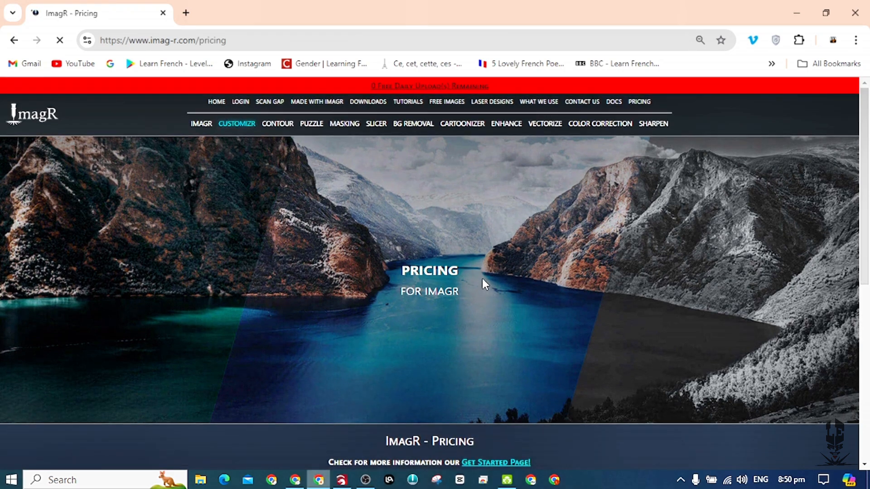
scroll(482, 278, "down", 6)
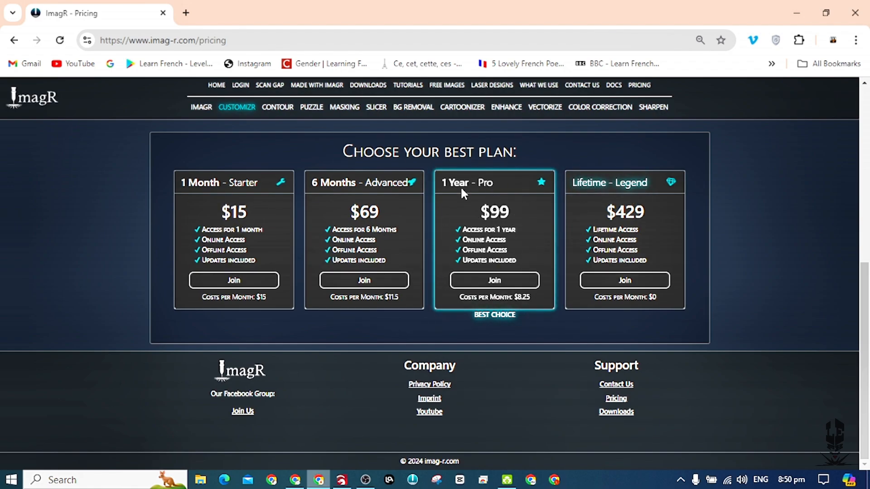
scroll(491, 194, "up", 10)
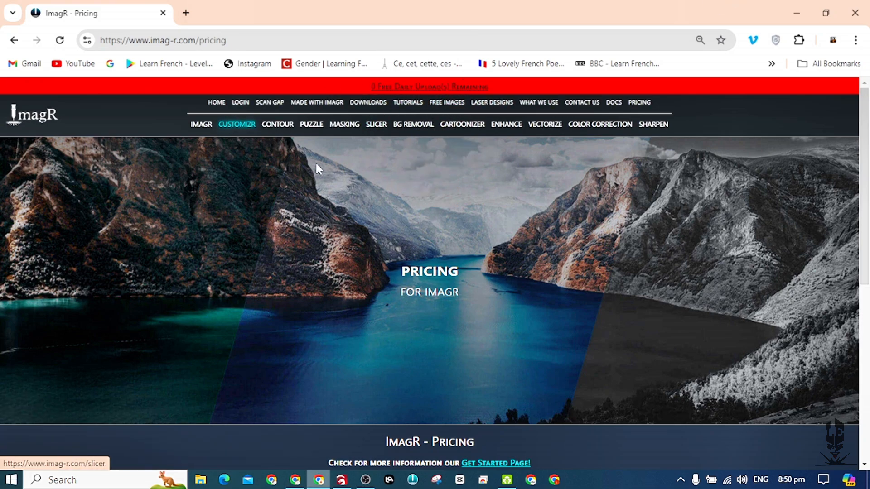
Switch to Canva and create a new custom-size design 30 mm wide and 48 mm high.
left_click(295, 479)
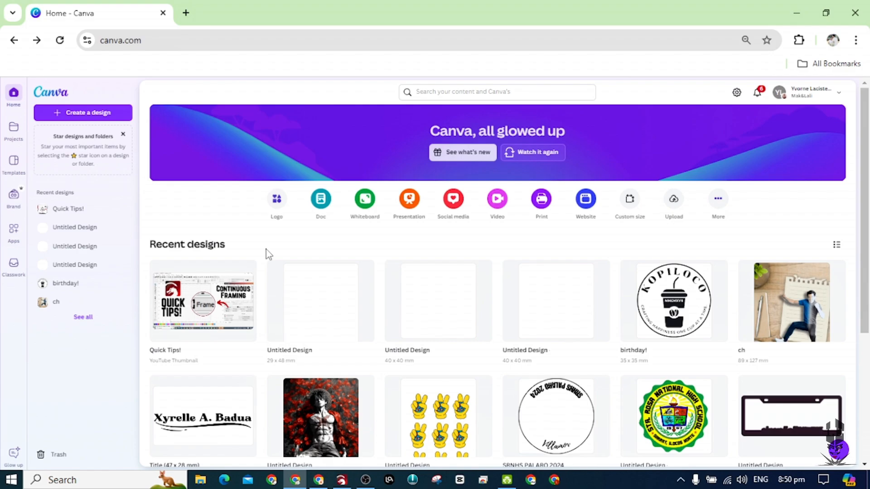
left_click(341, 479)
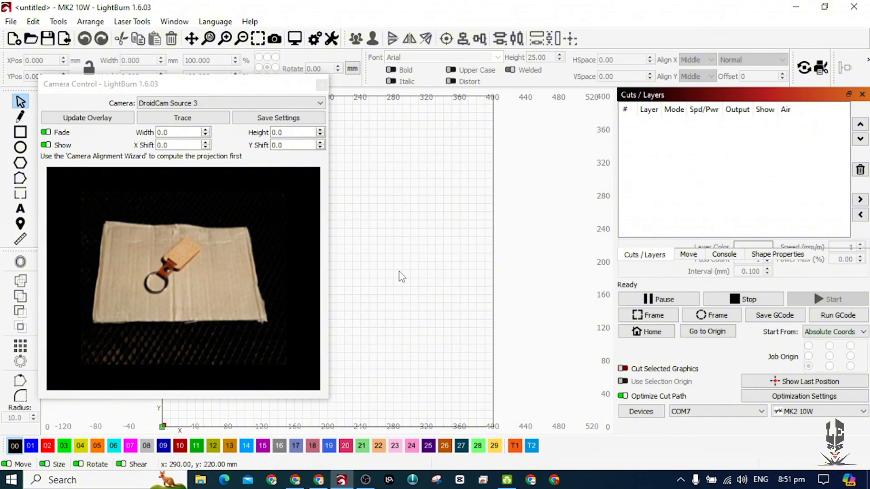
left_click(295, 479)
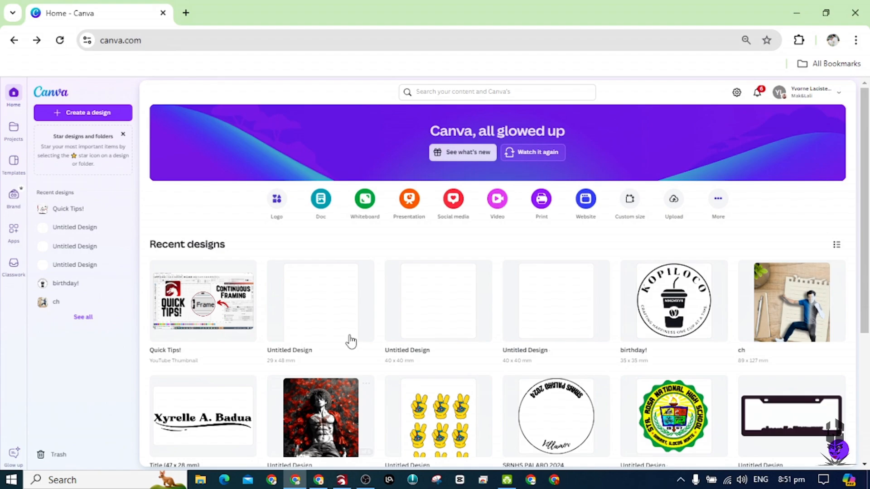
left_click(100, 113)
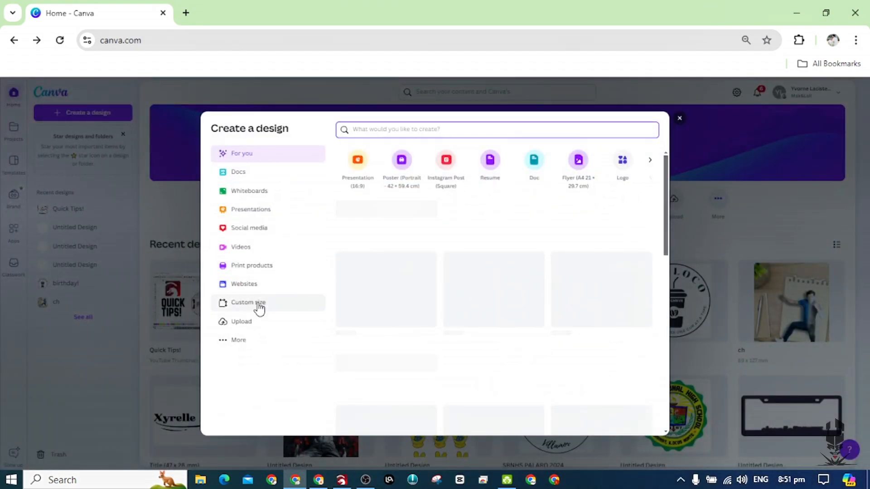
left_click(258, 304)
left_click(588, 176)
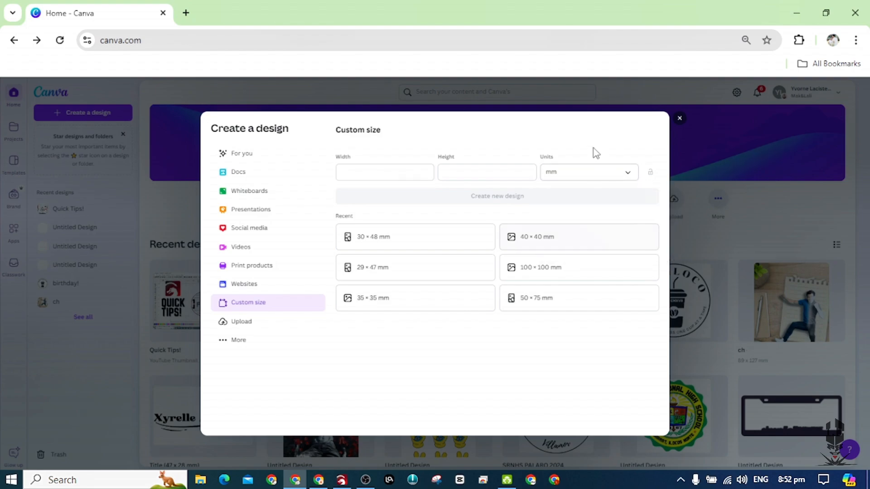
left_click(380, 171)
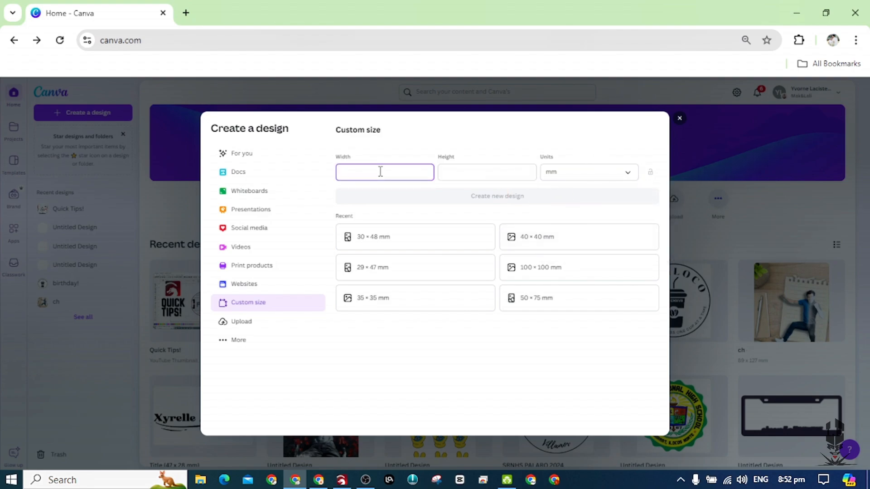
key("Tab")
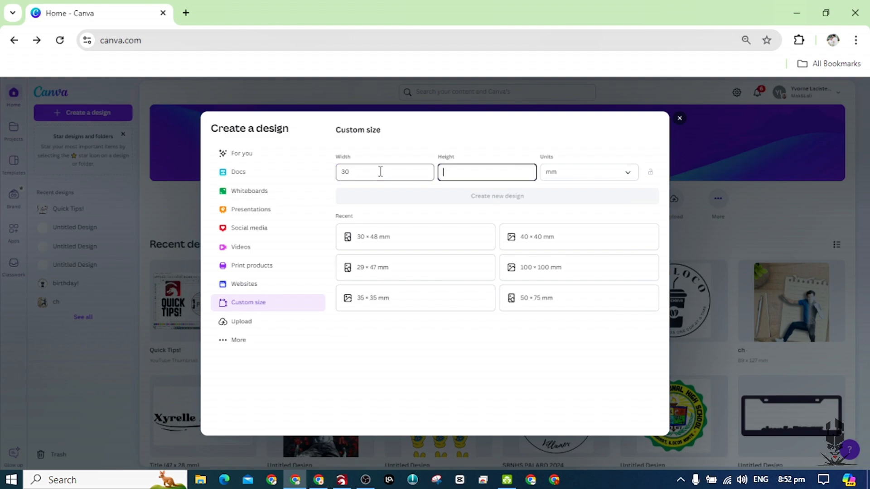
type("48")
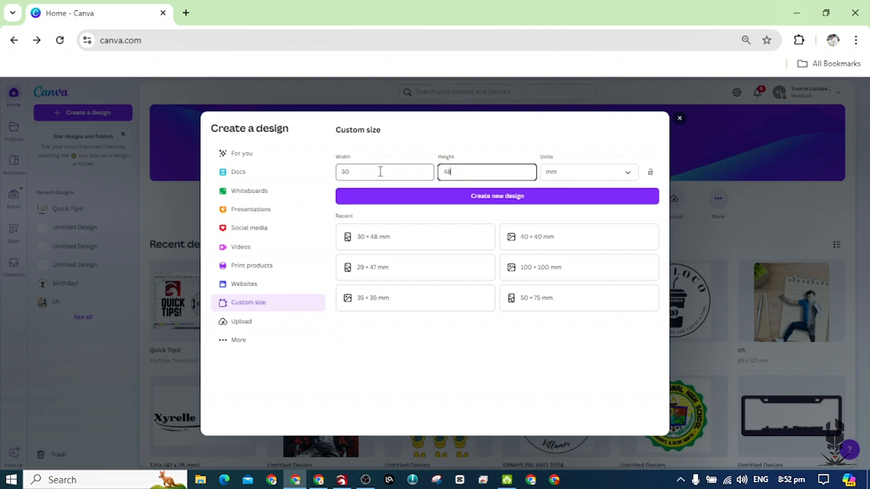
left_click(509, 201)
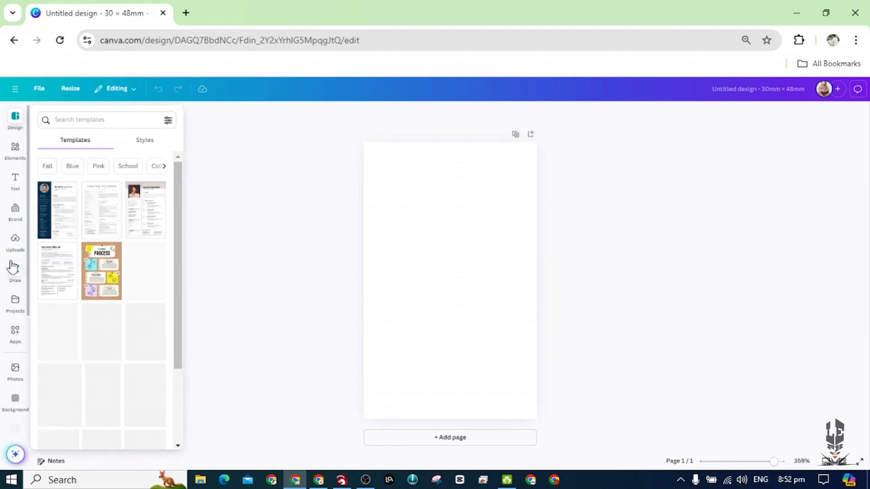
Add the uploaded portrait of the woman in the cap and enlarge it to the full 48 mm page height.
left_click(17, 245)
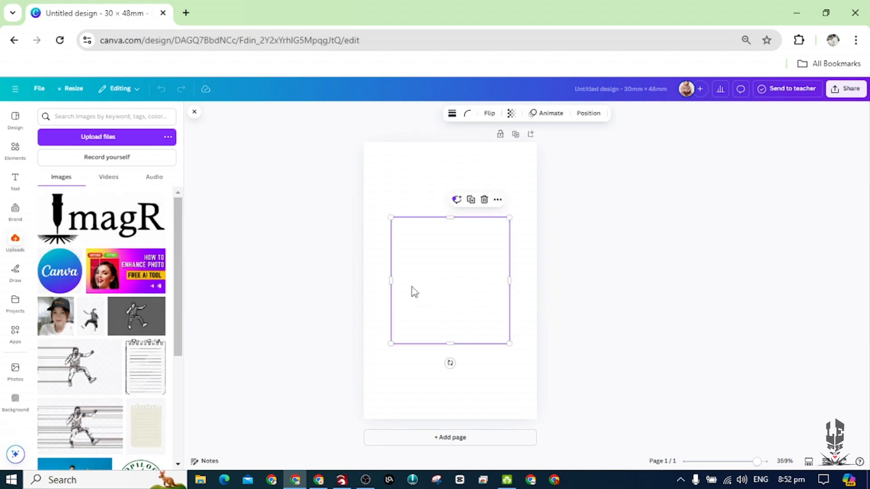
left_click_drag(448, 299, 421, 223)
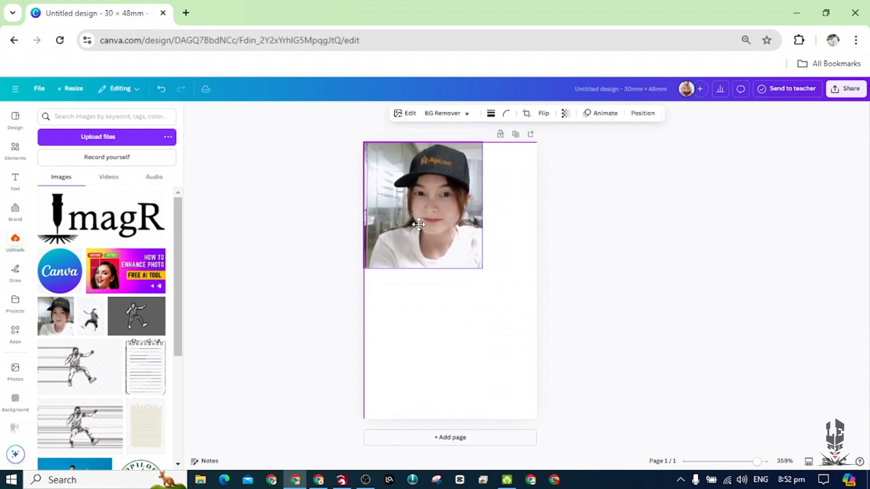
left_click_drag(521, 408, 572, 477)
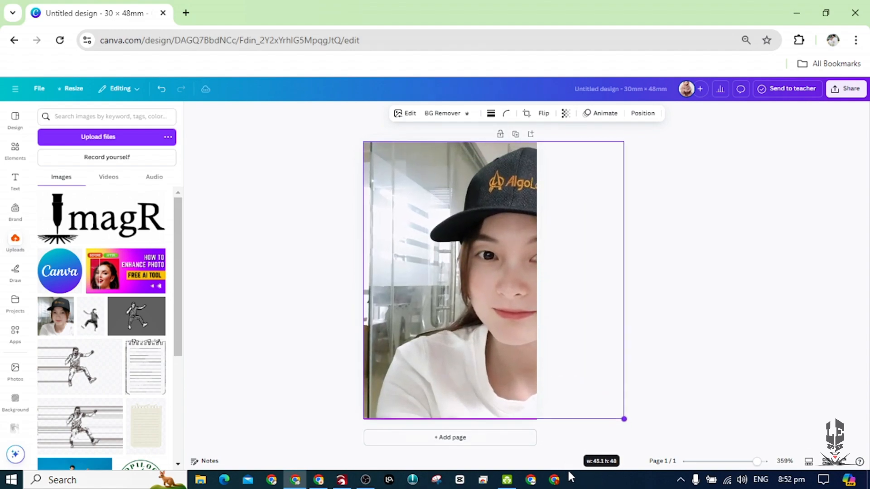
Centre the face on the page and crop both sides of the portrait to the page edges.
left_click_drag(511, 376, 456, 371)
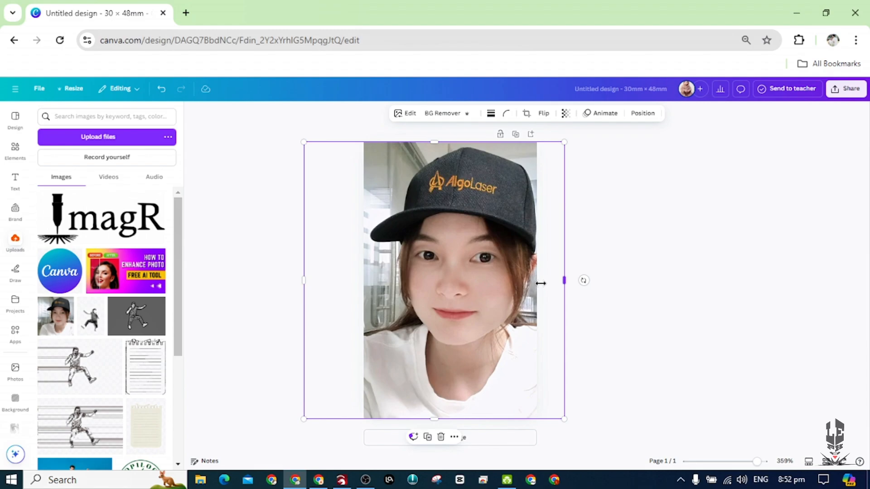
mouse_move(540, 283)
left_mouse_down()
mouse_move(541, 299)
mouse_move(537, 290)
left_mouse_up()
left_click_drag(307, 281, 364, 283)
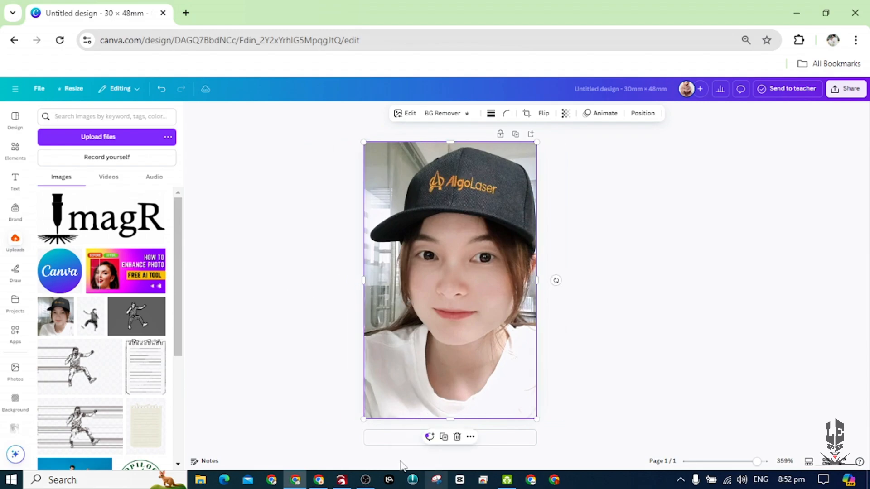
Check the keychain's shape in LightBurn's camera view, then set the Canva portrait's corner rounding to 25.
left_click(342, 480)
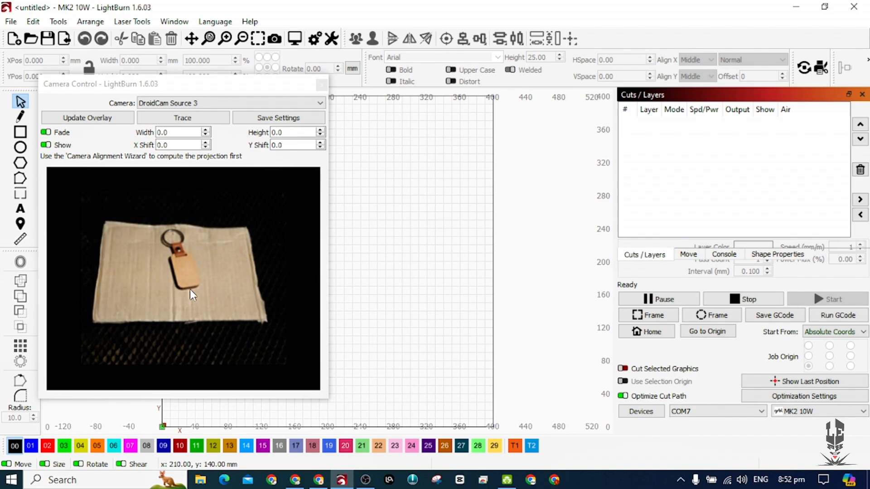
key("alt+Tab")
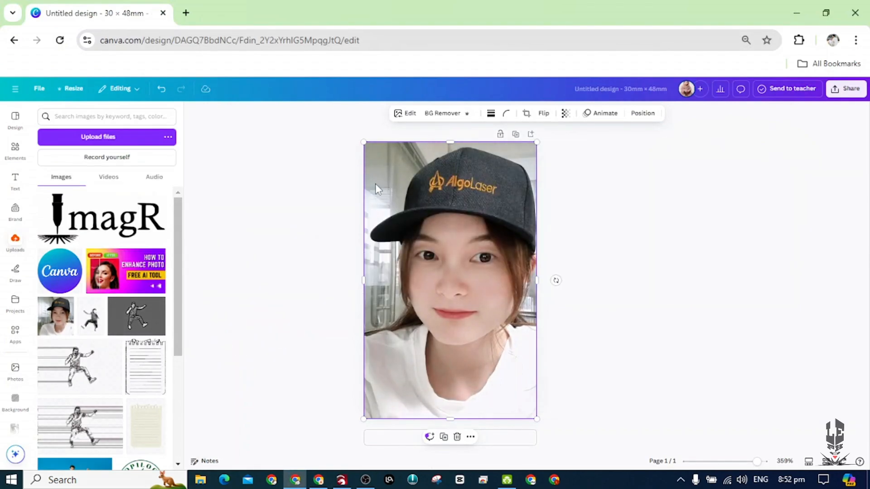
left_click(506, 115)
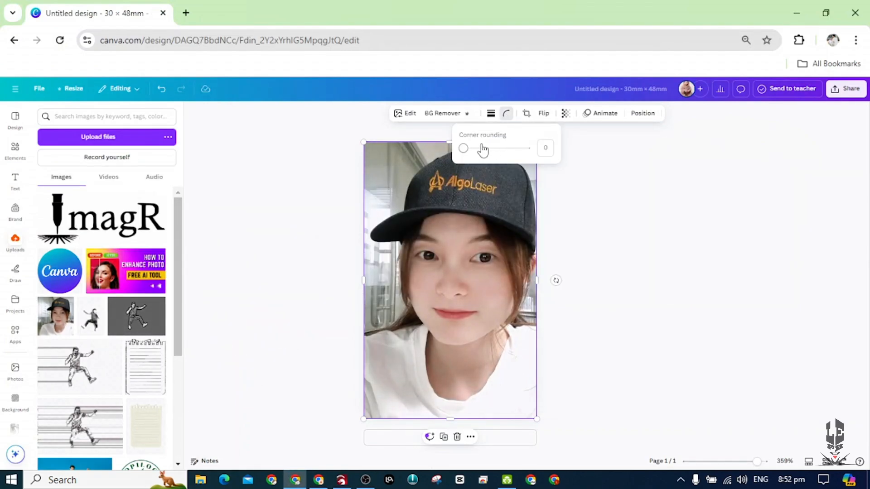
left_click_drag(462, 149, 480, 155)
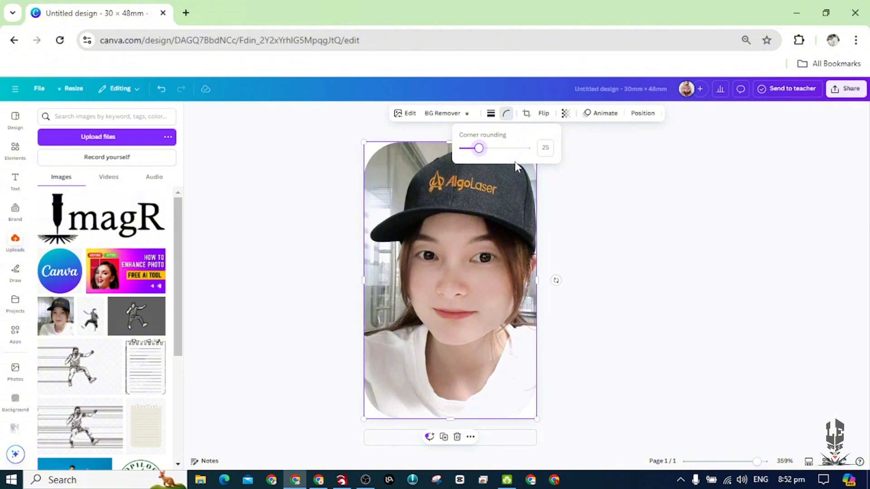
Download the design as a PNG with the size multiplier raised to 3.125.
left_click(840, 93)
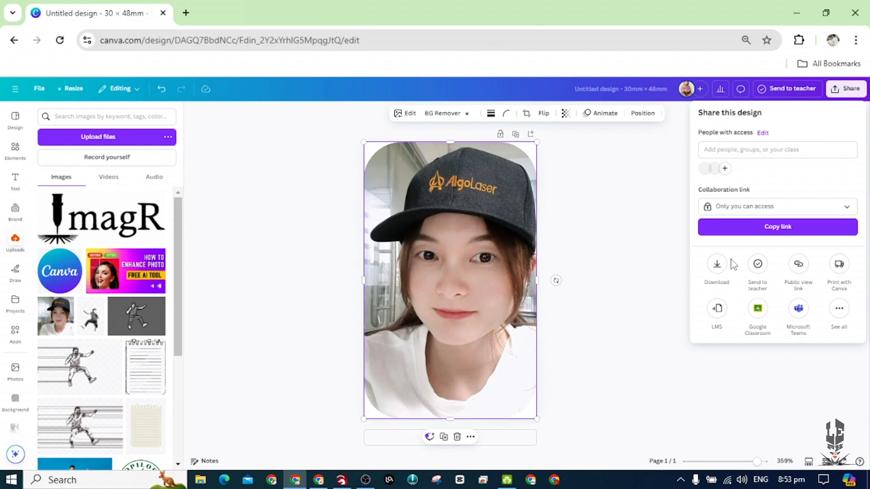
left_click(718, 265)
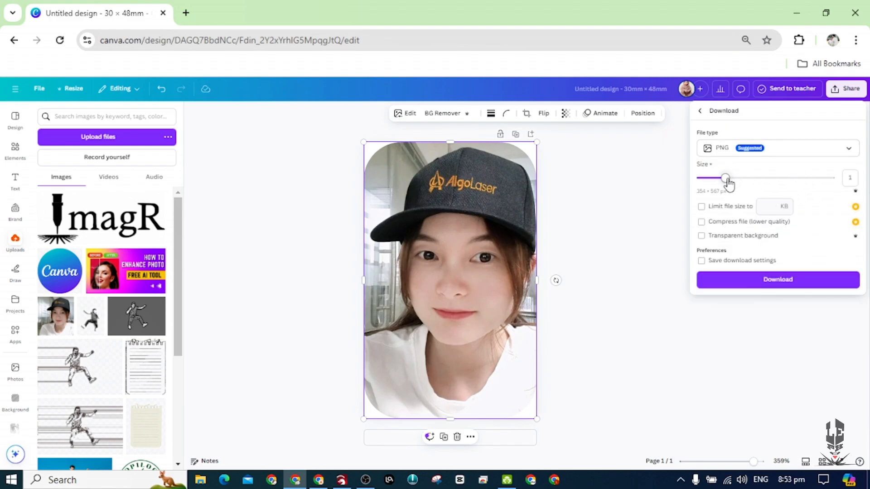
left_click_drag(725, 178, 867, 179)
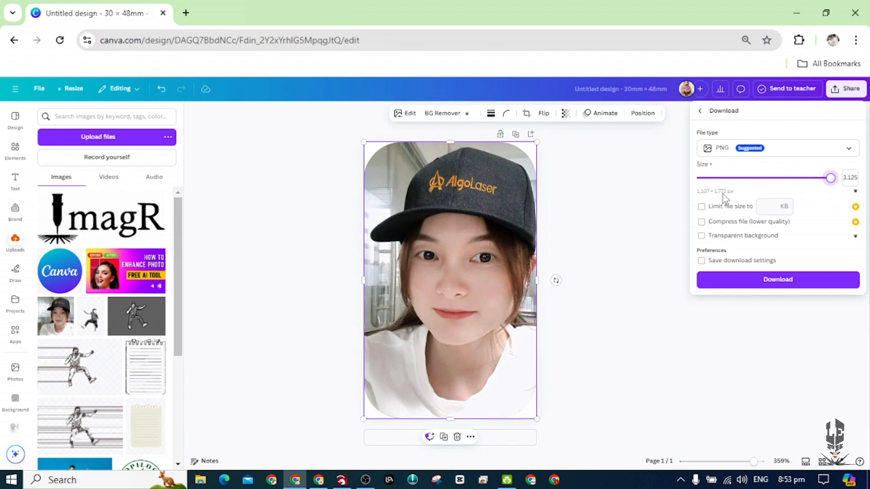
left_click(795, 283)
left_click(791, 284)
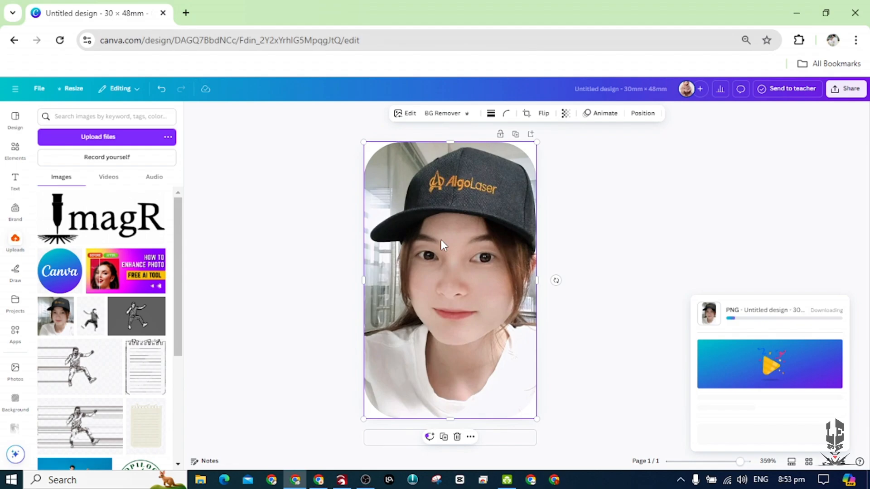
Switch to the ImagR site, reload it and open the photo editor with the Upload, Crop and Resize tools.
left_click(318, 480)
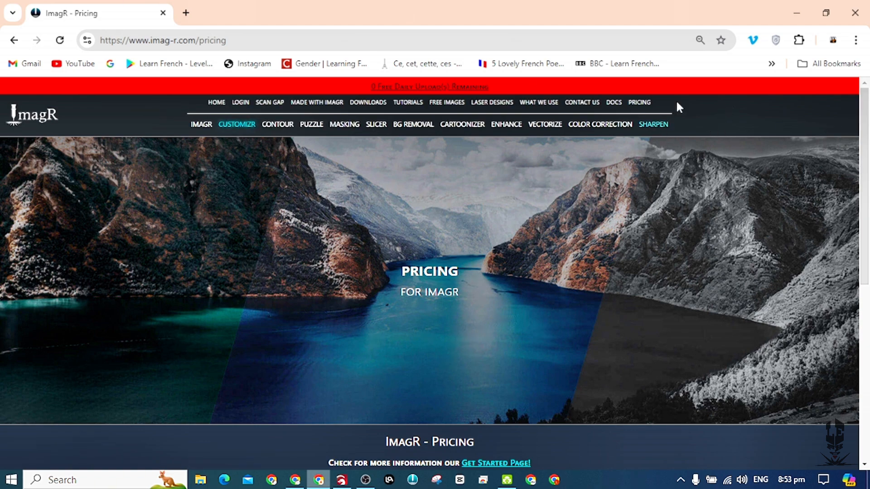
scroll(708, 184, "down", 2)
key("F5")
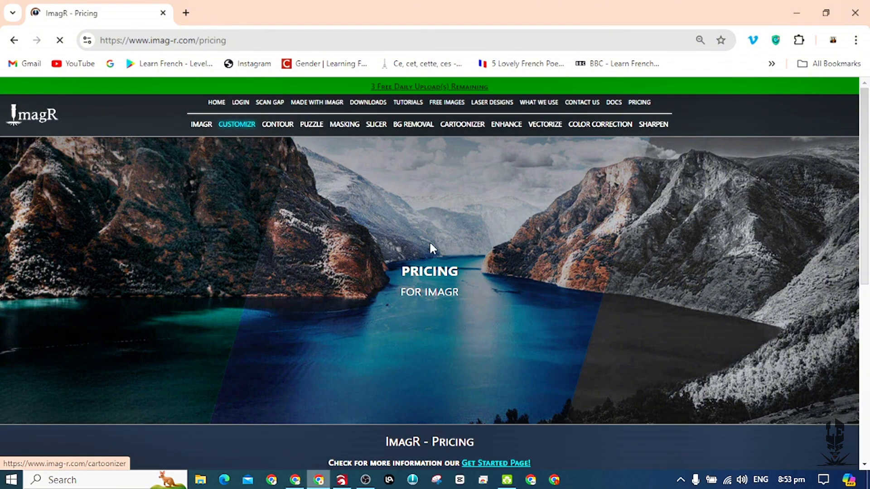
scroll(278, 290, "down", 8)
left_click(277, 285)
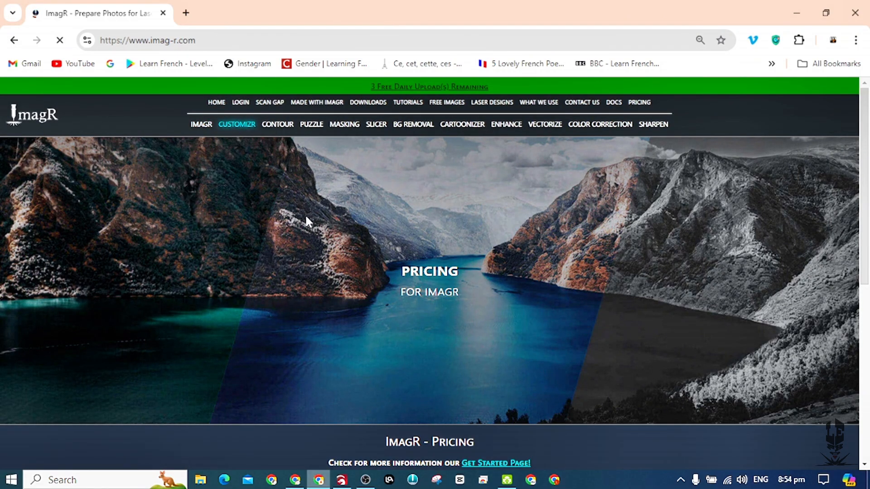
scroll(305, 222, "down", 15)
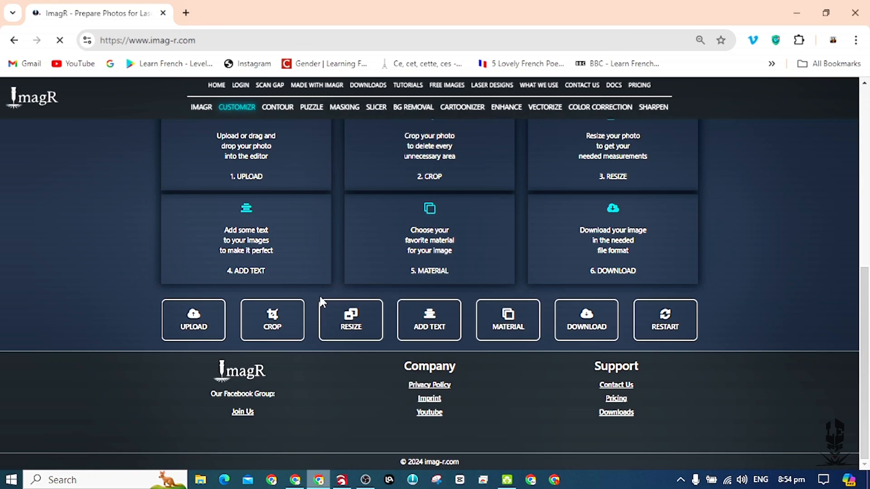
Upload the Untitled design (98) portrait from Downloads with the Grayscale import option.
left_click(210, 325)
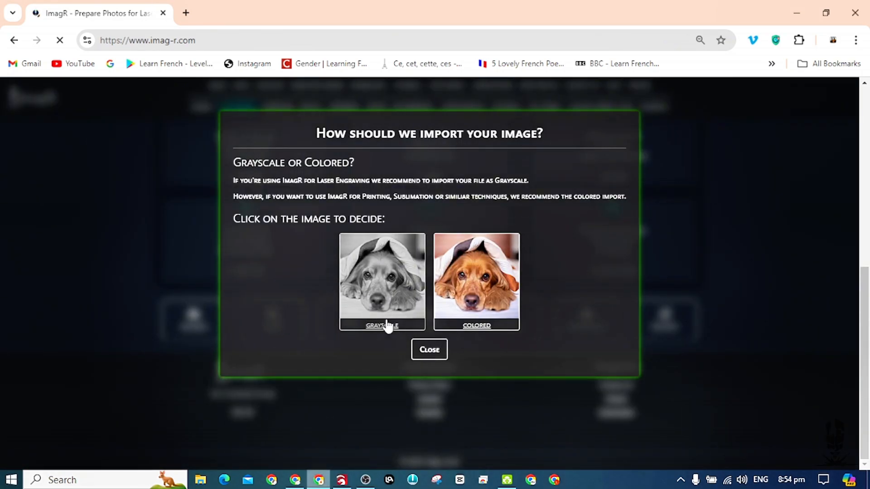
left_click(394, 293)
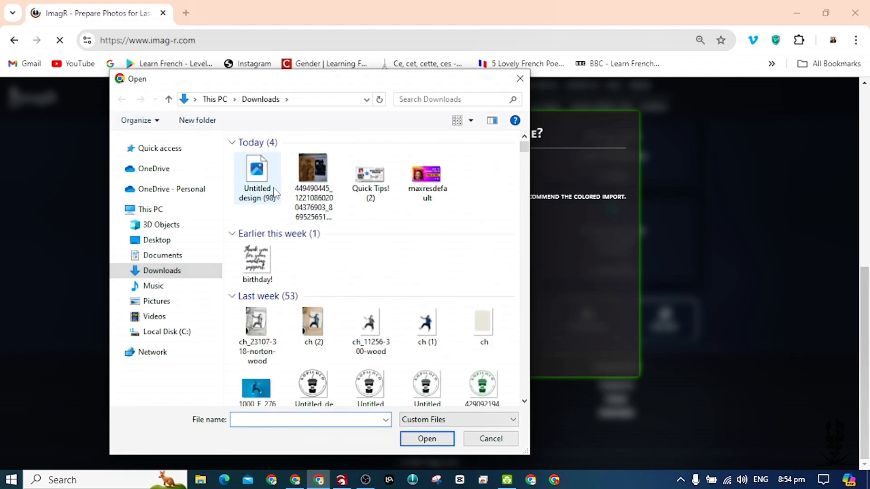
left_click(257, 175)
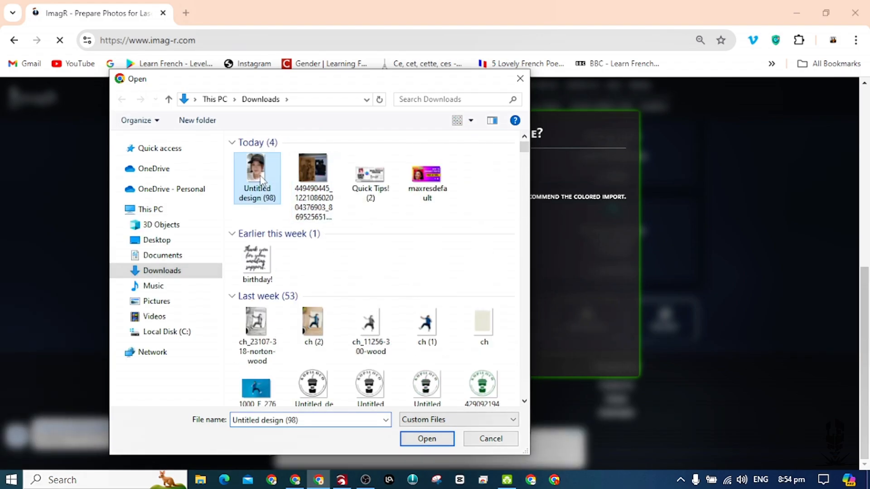
left_click(428, 440)
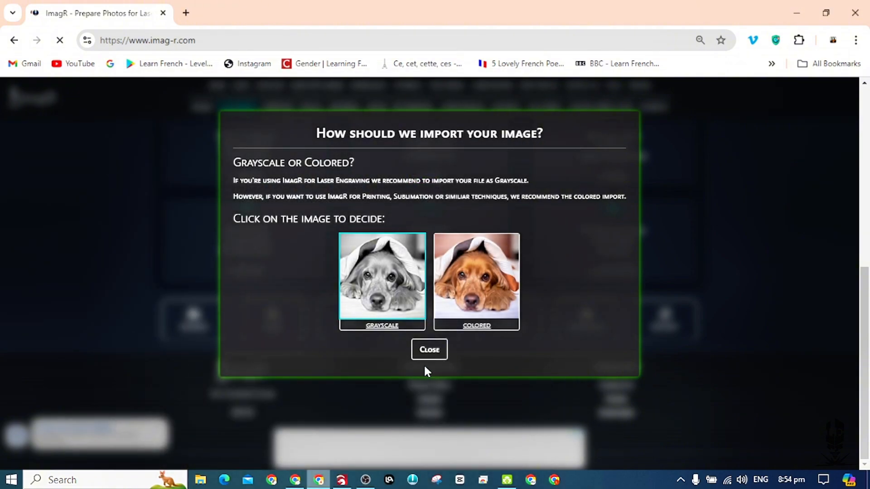
left_click(365, 480)
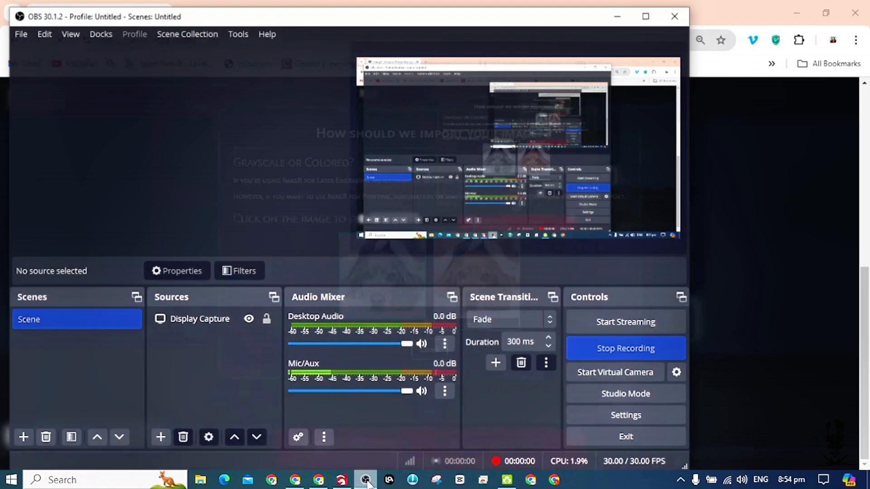
left_click(366, 480)
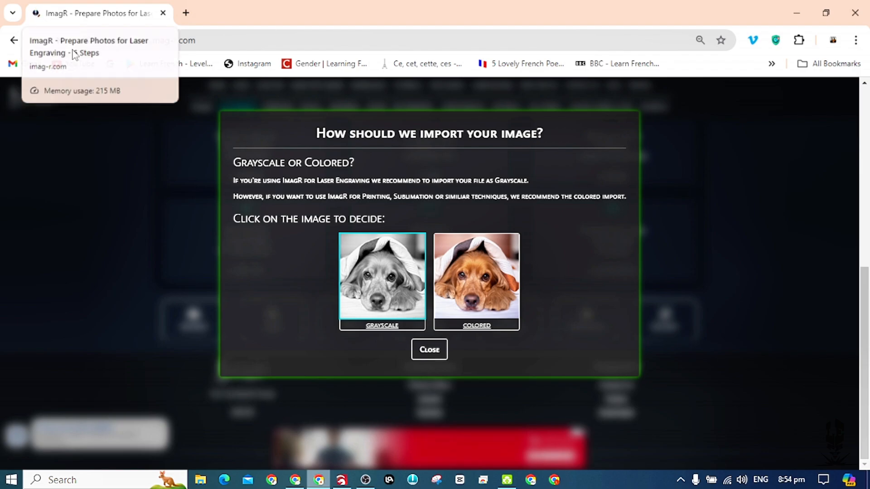
left_click(115, 144)
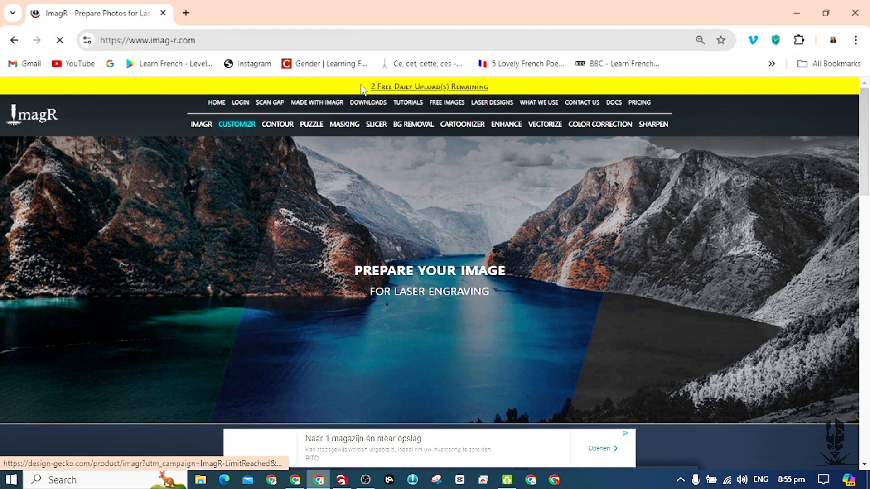
Resize the uploaded portrait with the measurement in mm and the DPI set to 318.
scroll(398, 208, "down", 8)
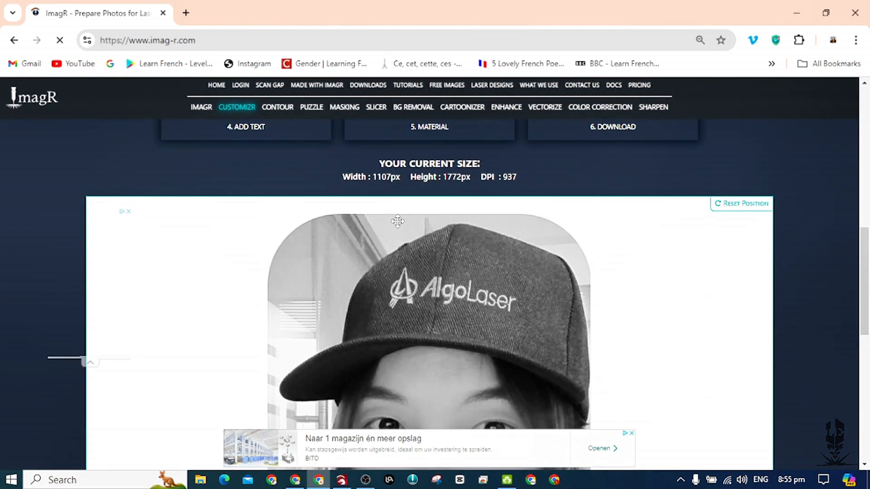
scroll(398, 227, "down", 10)
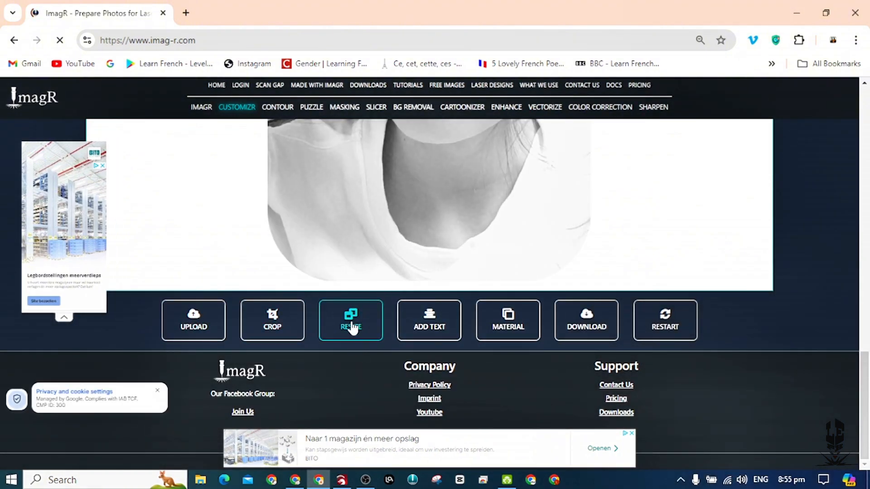
left_click(354, 314)
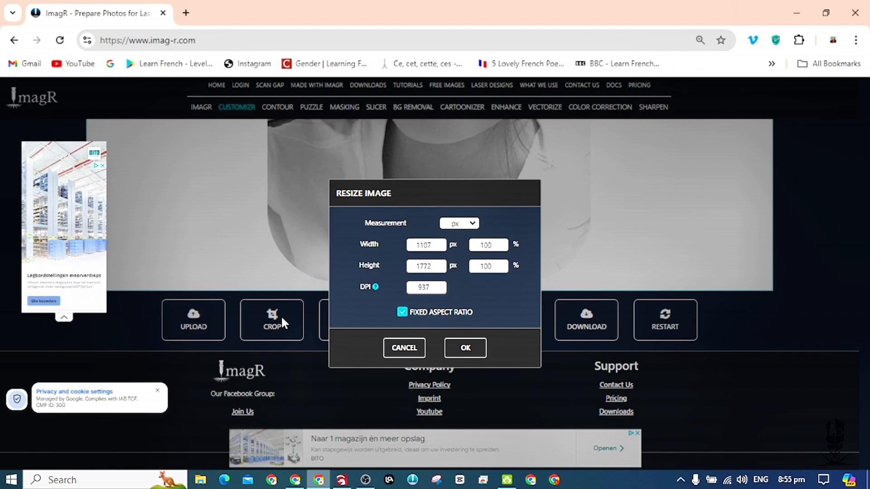
left_click(468, 225)
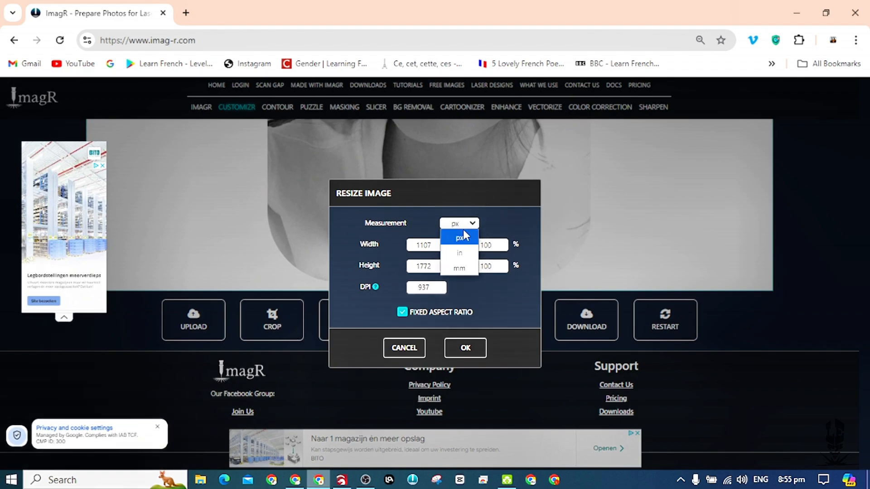
left_click(461, 269)
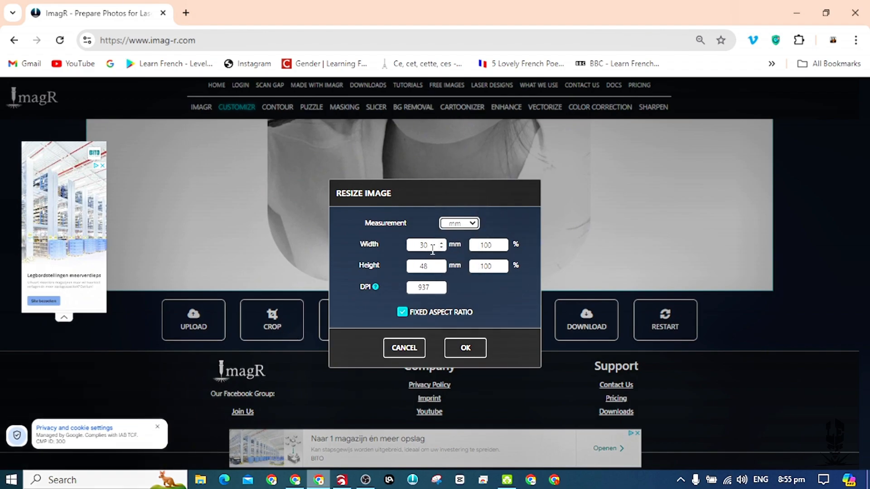
left_click_drag(435, 288, 400, 280)
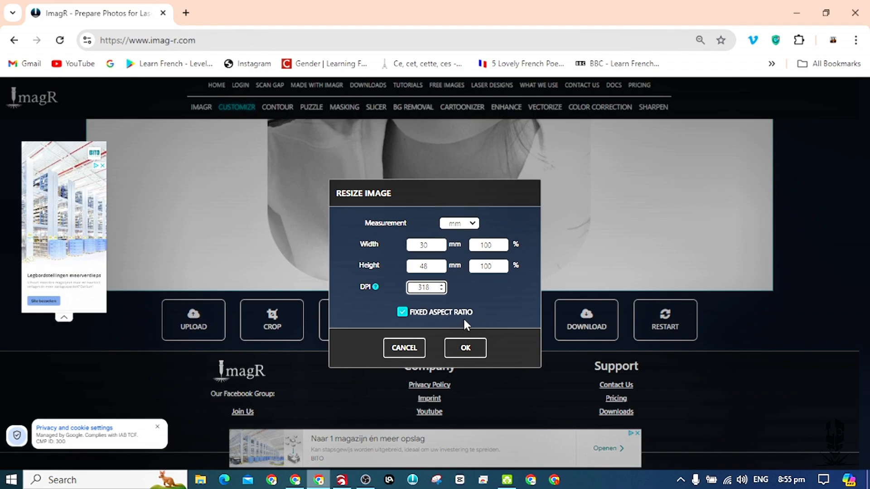
left_click(468, 349)
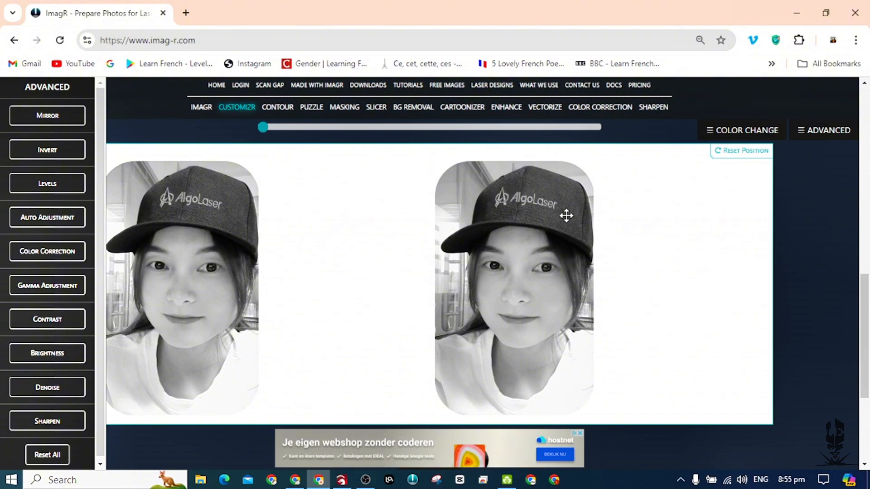
scroll(548, 227, "down", 3)
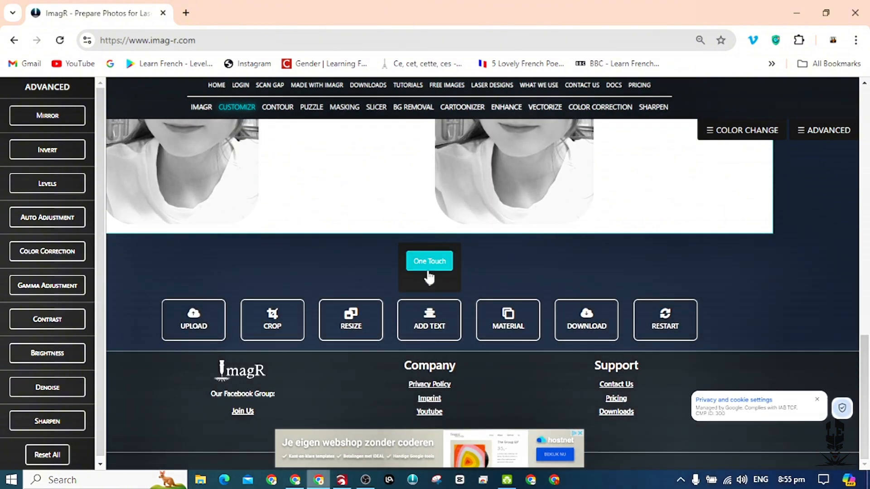
left_click(508, 319)
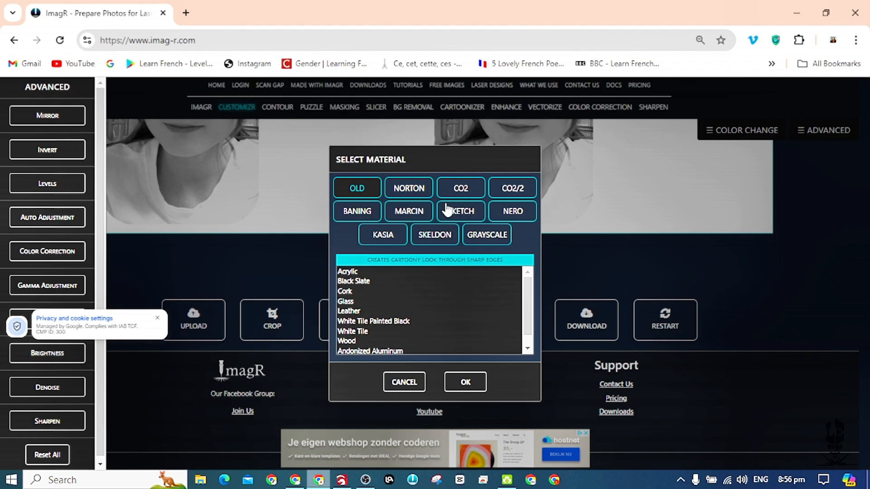
left_click(367, 341)
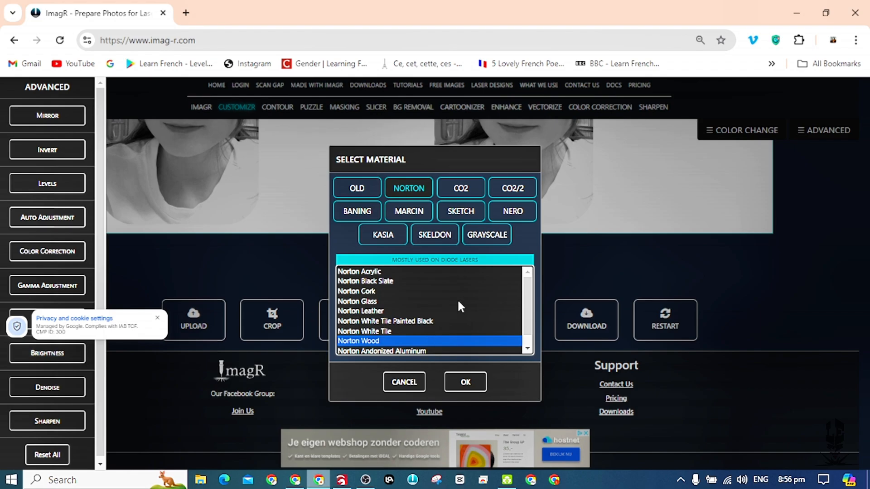
left_click(488, 239)
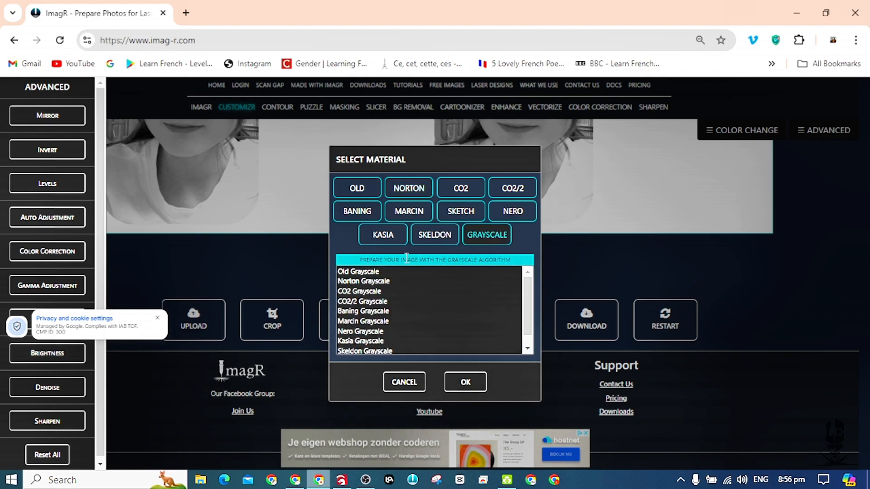
left_click(370, 282)
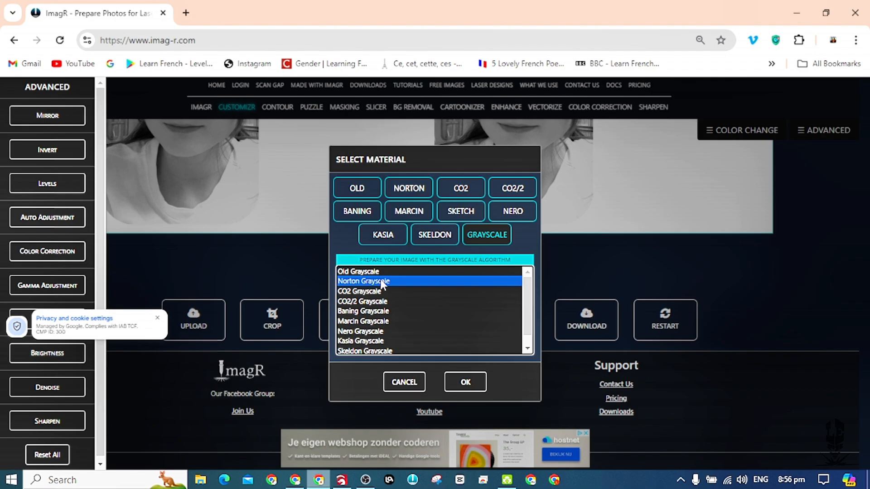
left_click(404, 384)
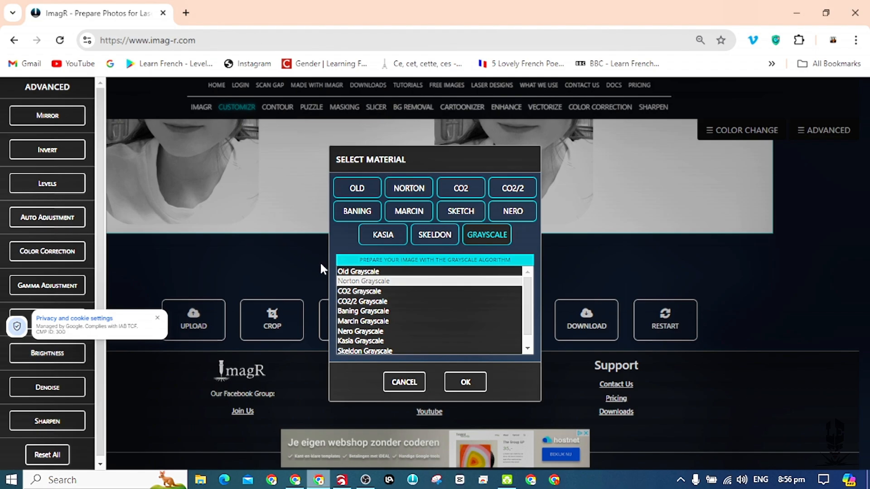
left_click(307, 265)
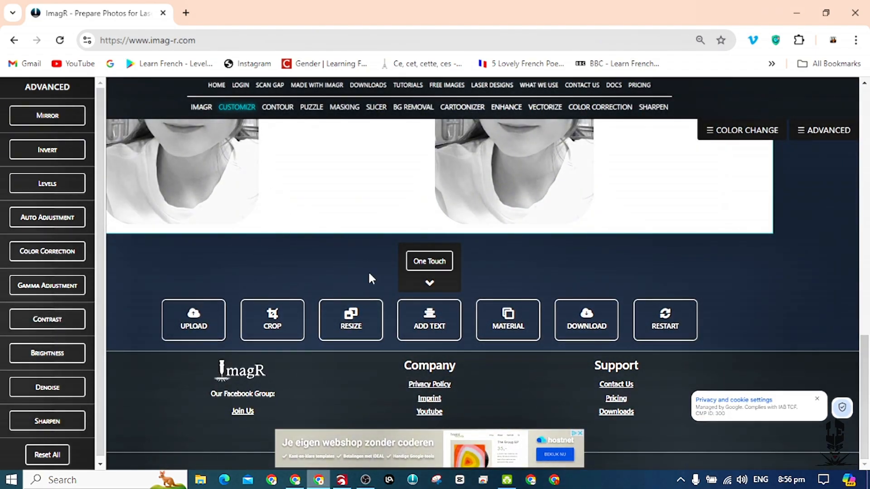
Process the portrait with the One Touch function.
left_click(431, 264)
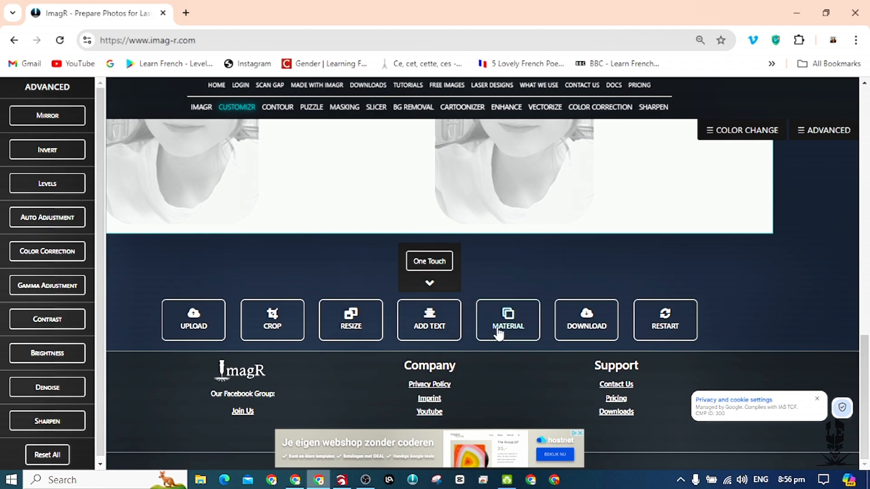
scroll(512, 264, "up", 3)
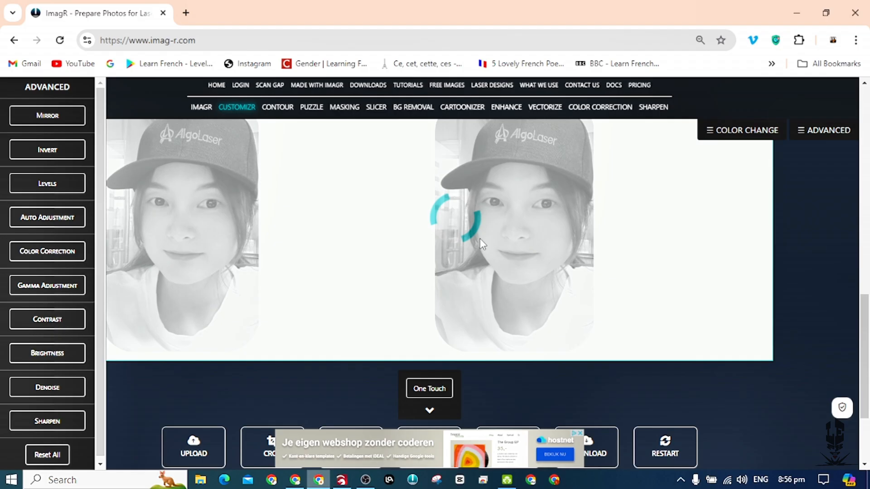
left_click(350, 482)
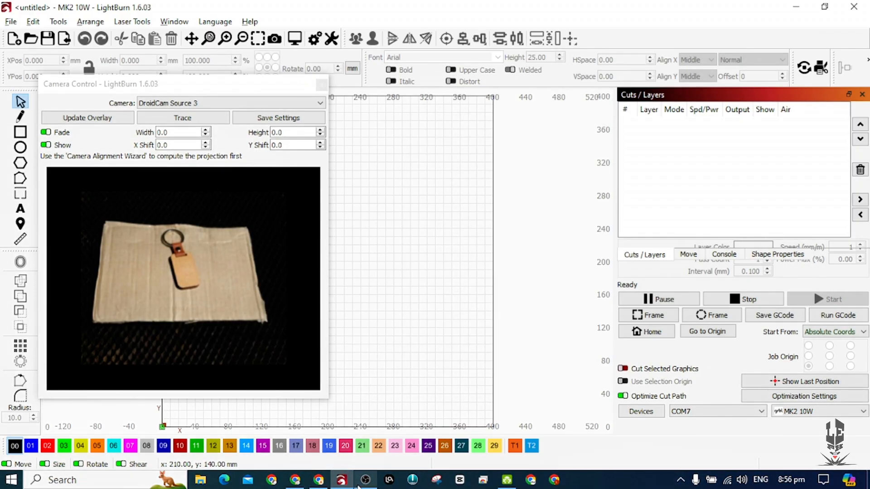
mouse_move(359, 485)
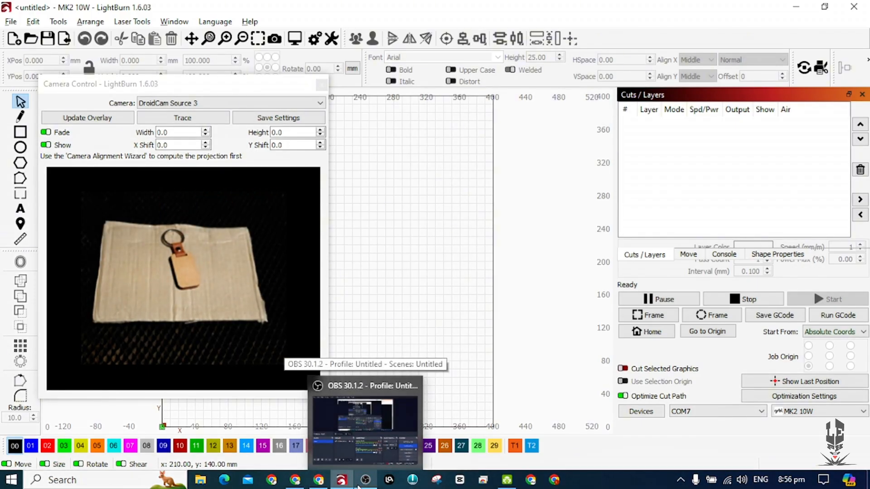
left_click(317, 481)
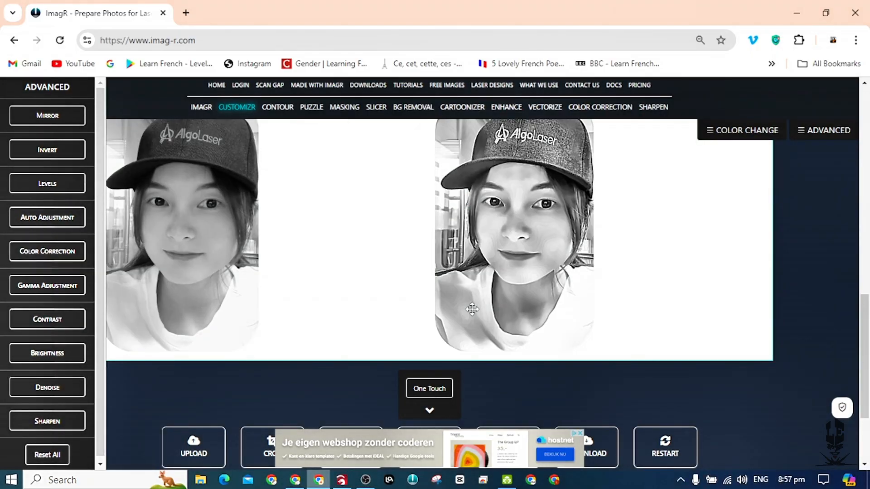
Compare the processed portrait with the original and download it as a BMP file.
scroll(536, 270, "up", 4)
scroll(539, 311, "down", 4)
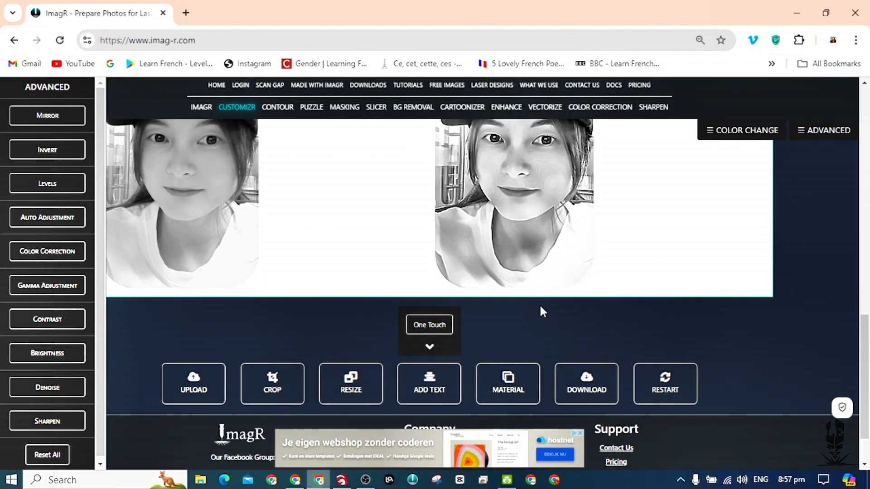
scroll(540, 311, "up", 1)
scroll(519, 315, "down", 2)
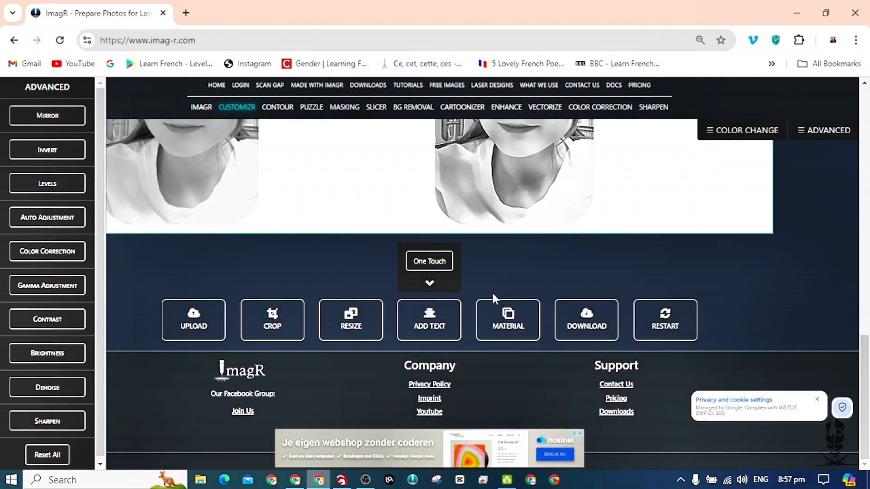
scroll(580, 313, "up", 3)
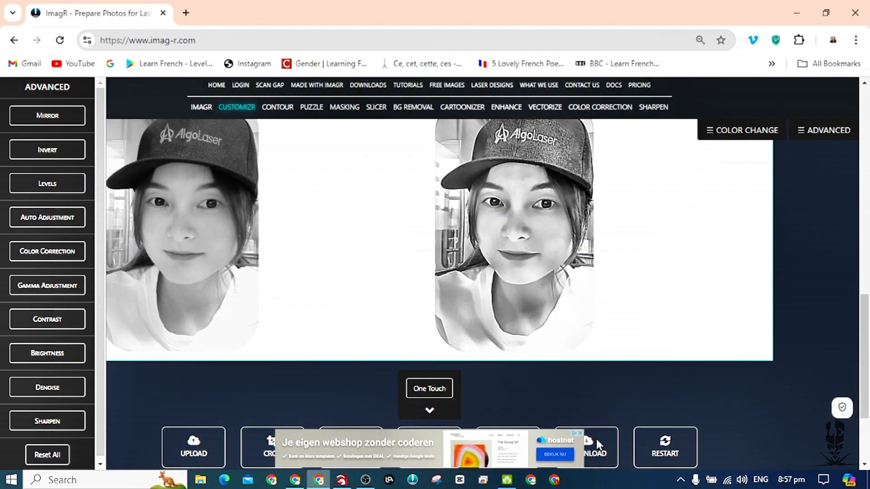
scroll(595, 438, "down", 3)
left_click(584, 320)
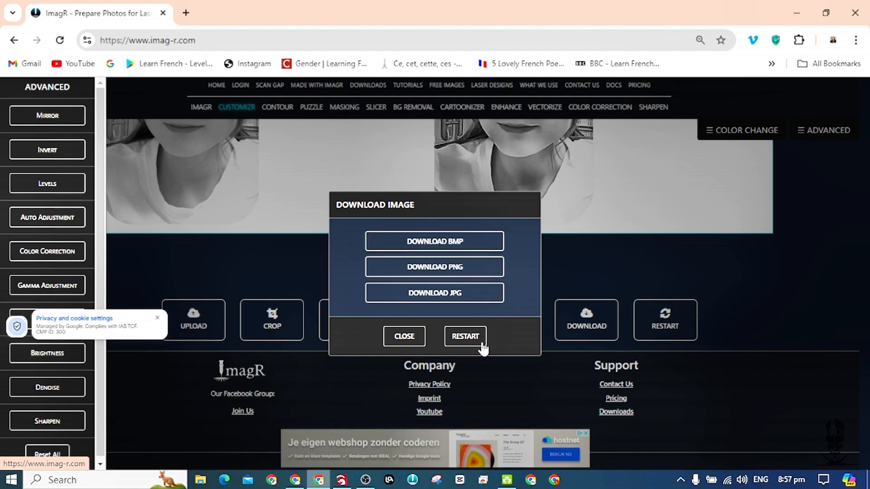
left_click(456, 246)
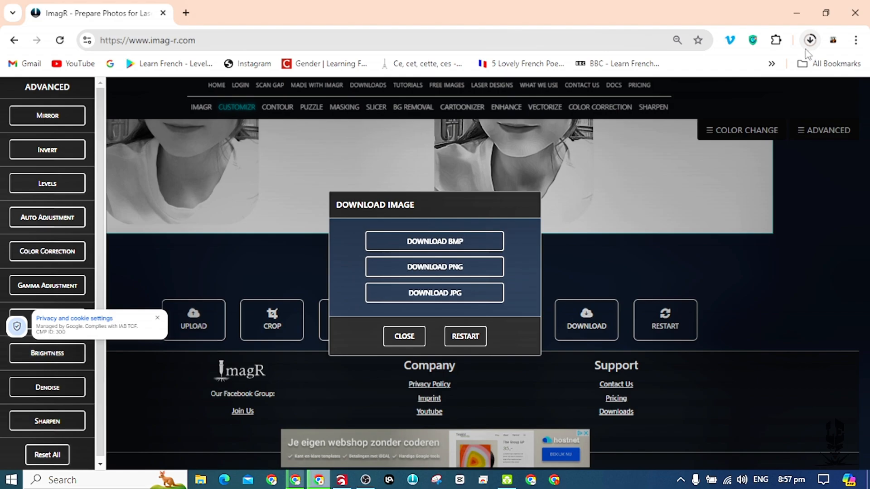
Switch to LightBurn and import the Untitled_design_985554-318 portrait from Downloads.
left_click(341, 480)
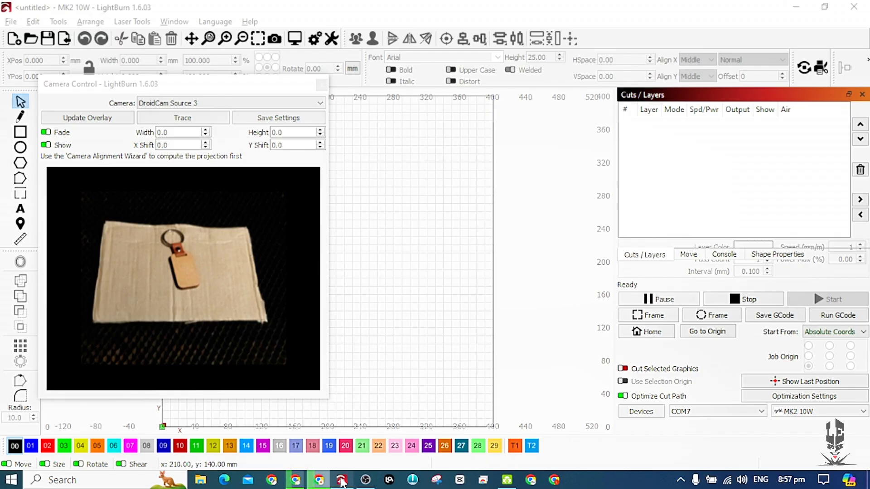
scroll(394, 256, "down", 2)
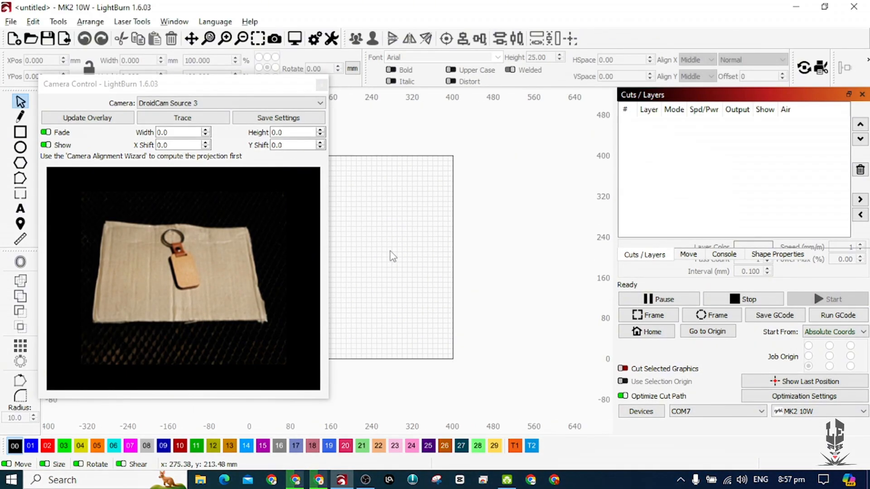
scroll(375, 246, "down", 1)
left_click_drag(375, 246, 498, 245)
scroll(497, 231, "up", 6)
scroll(497, 232, "down", 4)
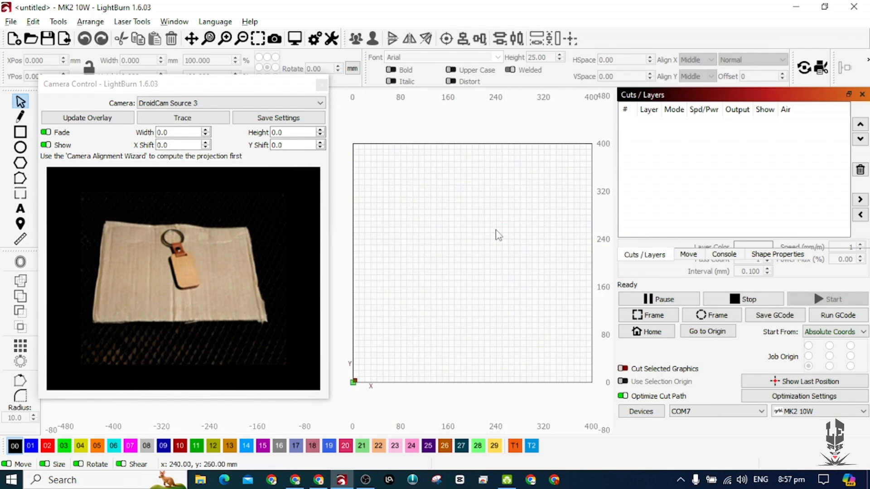
key("ctrl+i")
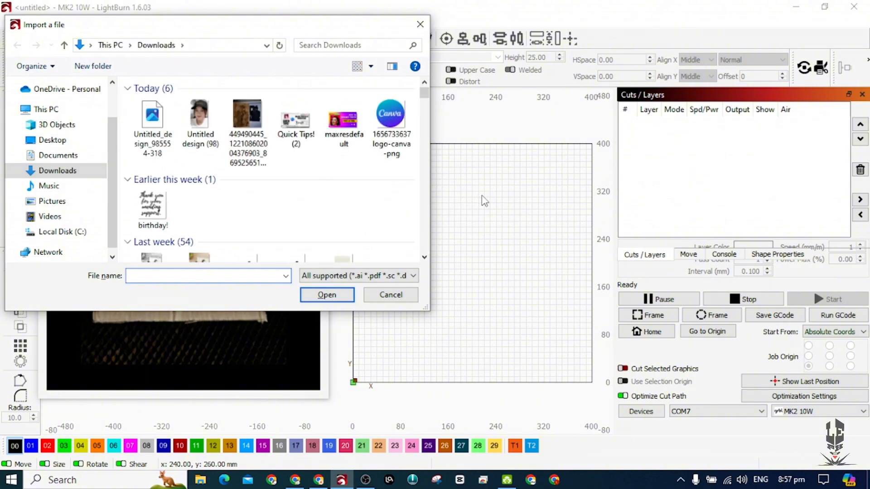
left_click(156, 125)
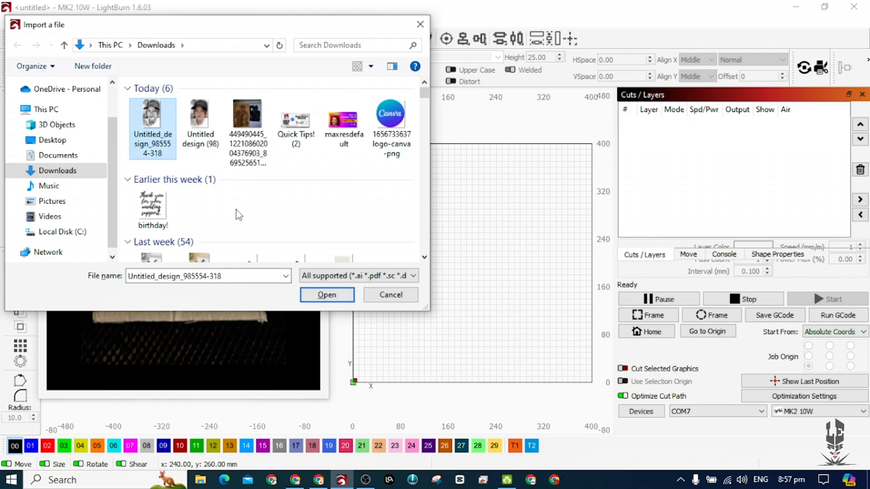
left_click(324, 295)
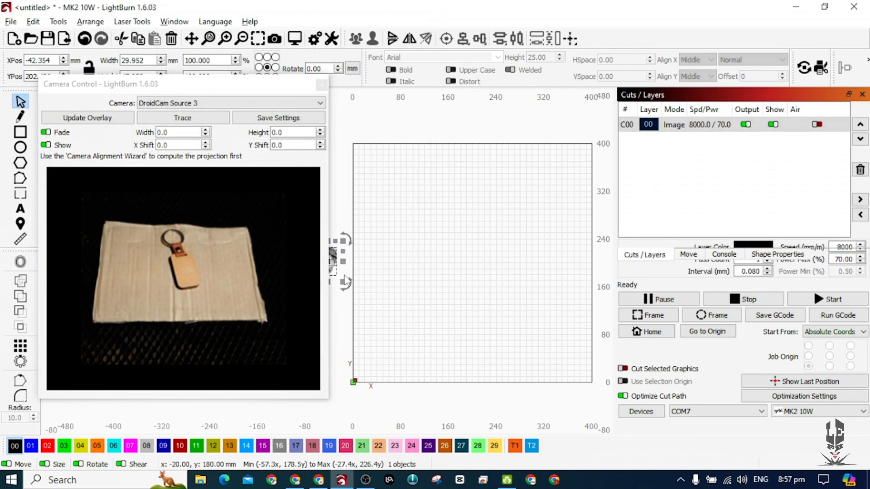
Move the imported portrait into the work area to X 180 mm, Y 210 mm.
scroll(429, 258, "down", 1)
left_click_drag(429, 258, 447, 258)
left_click_drag(361, 261, 474, 257)
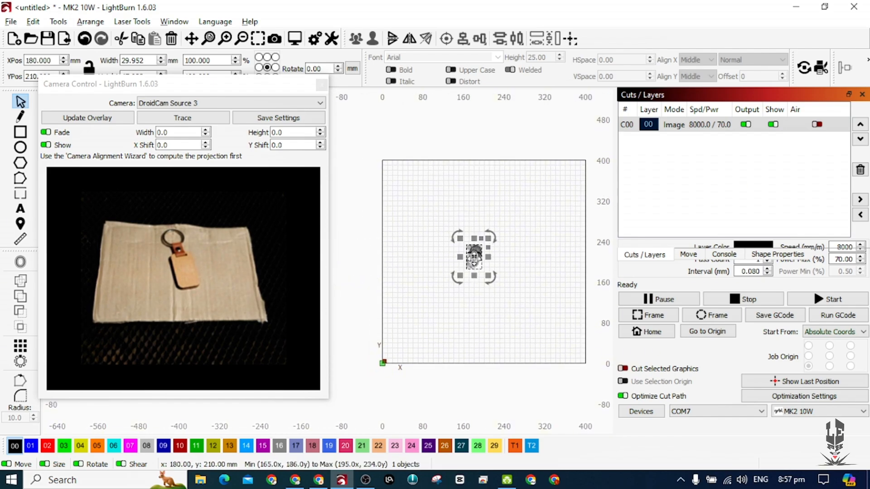
left_click_drag(474, 302, 411, 314)
scroll(428, 284, "up", 1)
scroll(429, 287, "up", 5)
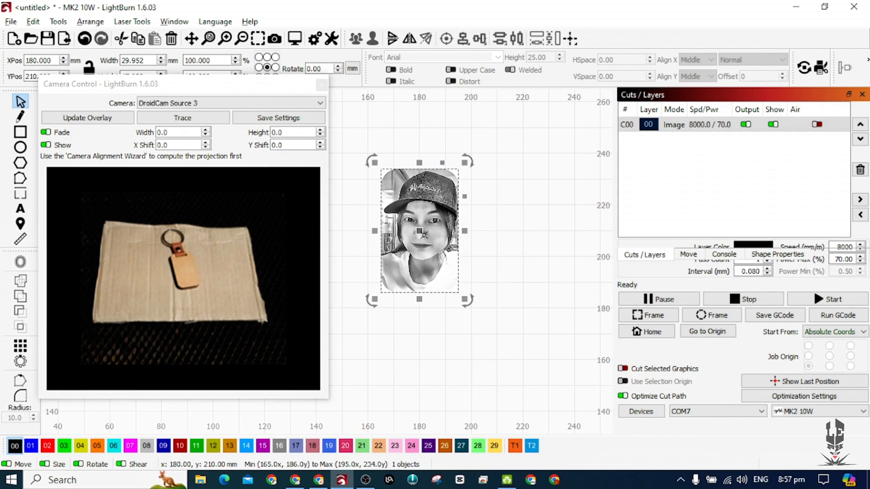
Apply the Basic preset in the portrait's image adjustments and set the image mode to Jarvis.
right_click(424, 235)
left_click(492, 230)
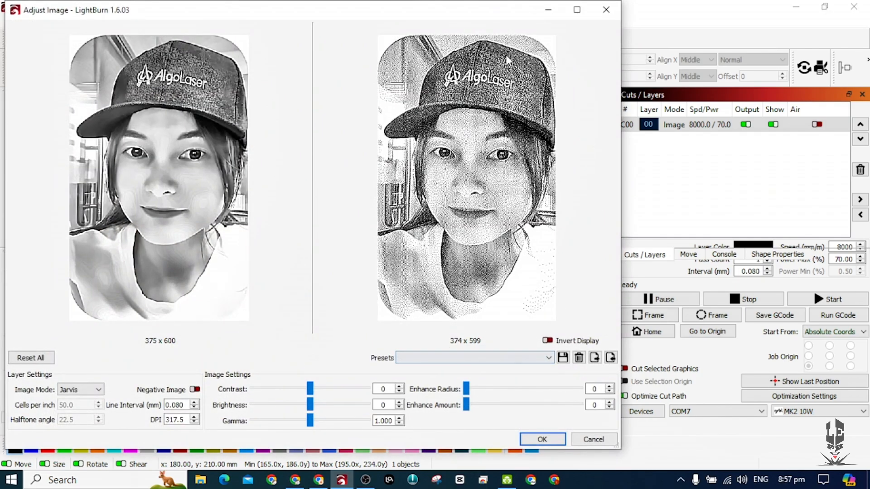
left_click(549, 358)
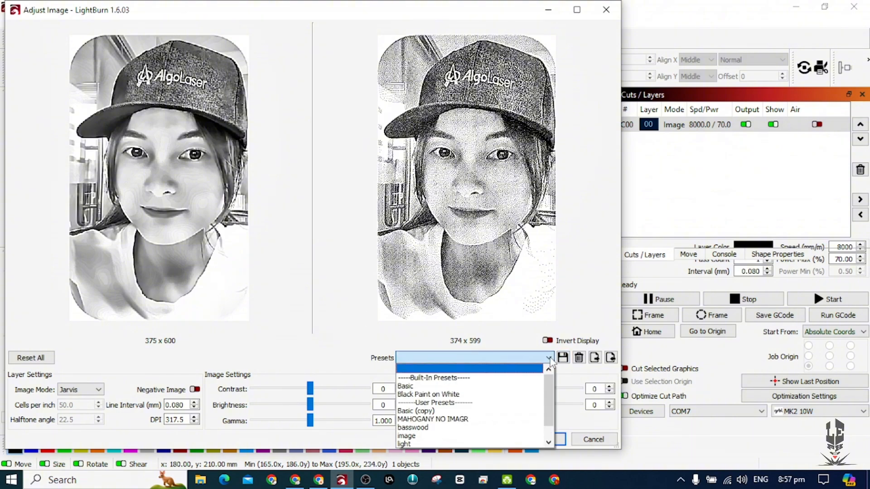
left_click(548, 358)
left_click(548, 358)
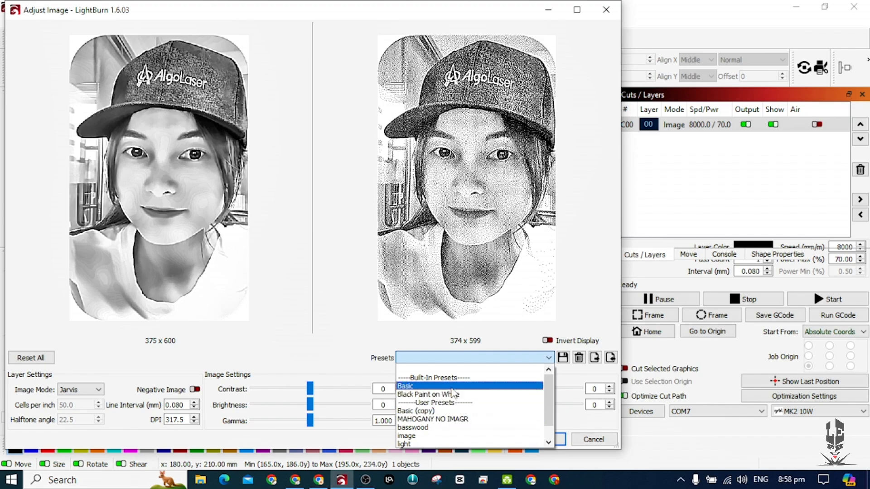
left_click(417, 391)
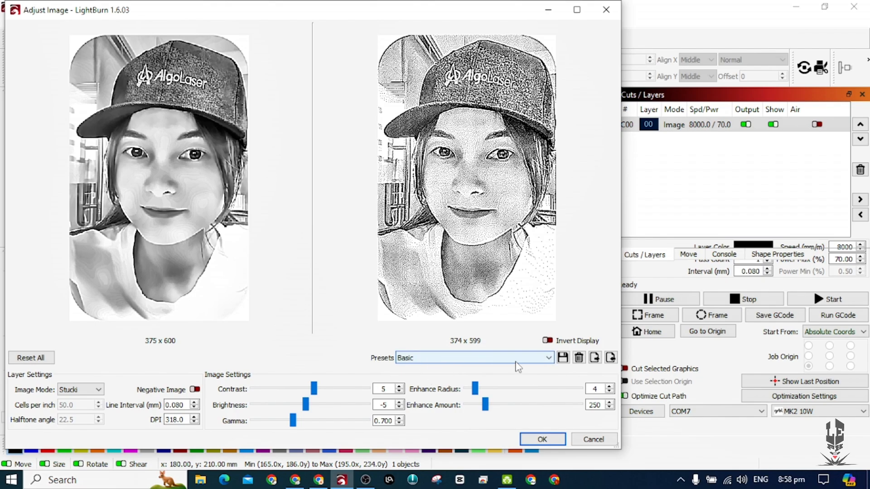
left_click(88, 391)
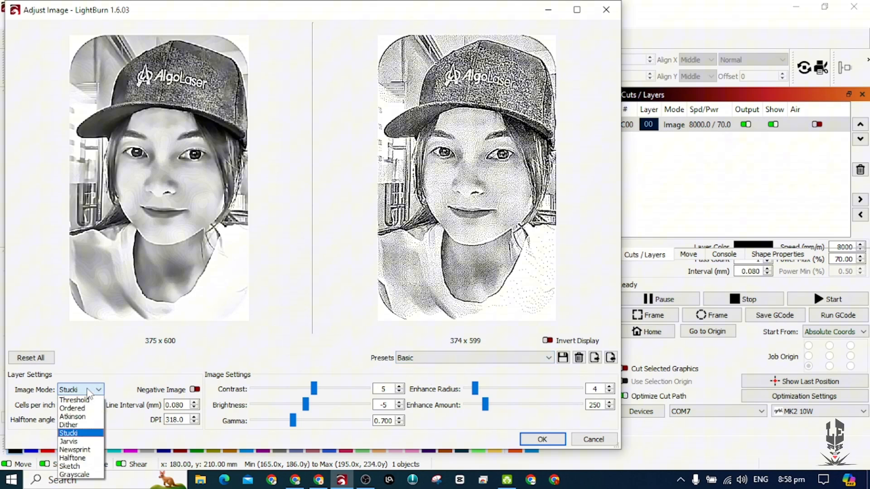
left_click(79, 442)
Preview the portrait in the Threshold, Ordered and Atkinson image modes and return to Jarvis.
left_click(93, 390)
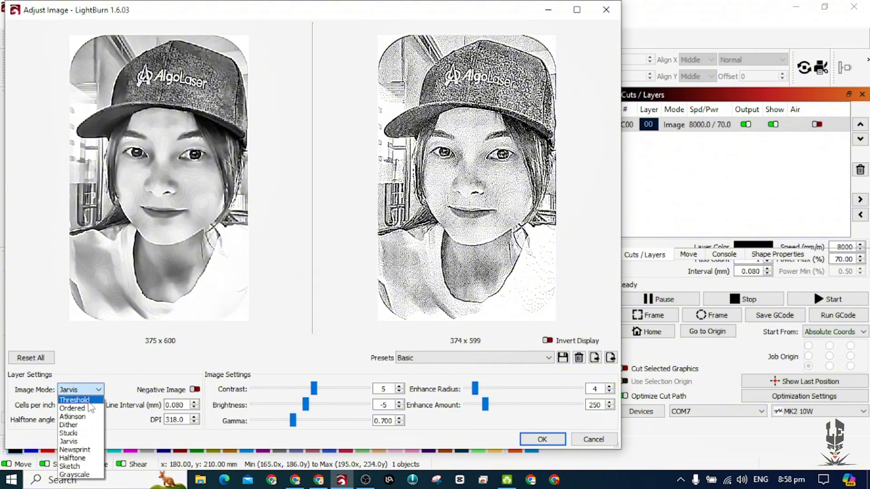
left_click(75, 400)
left_click(84, 390)
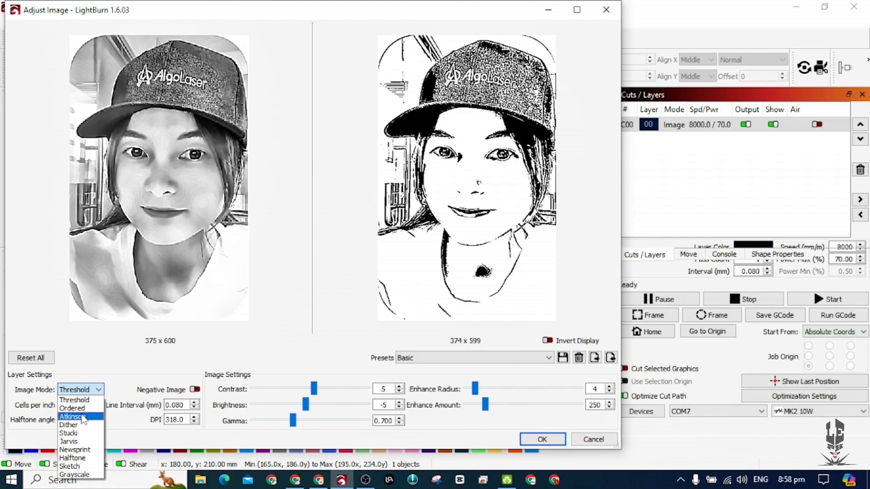
left_click(73, 408)
left_click(81, 389)
left_click(72, 408)
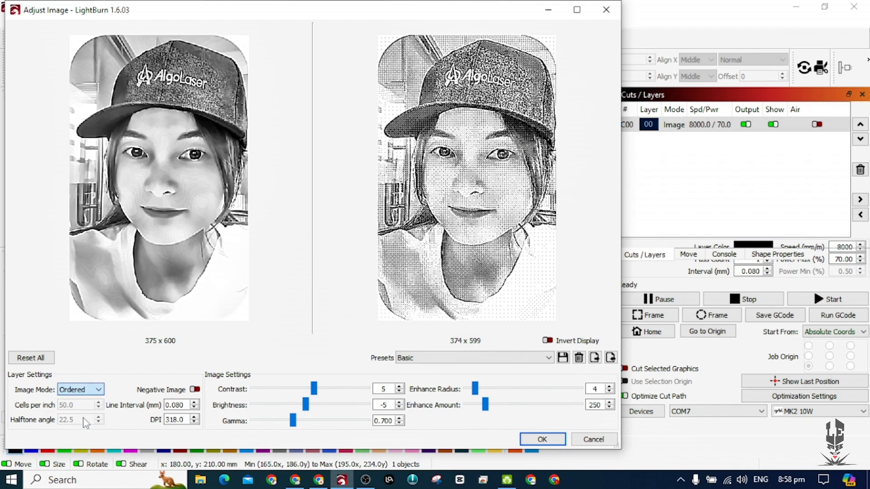
key("Down")
left_click(95, 390)
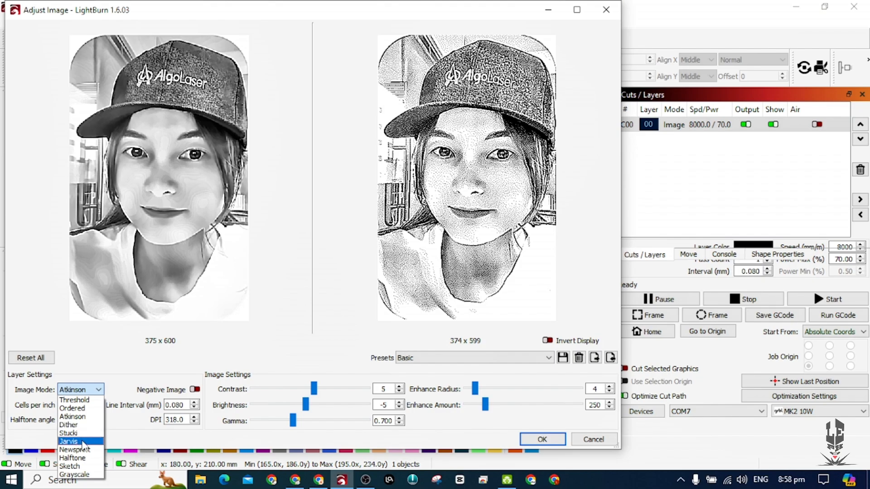
left_click(83, 443)
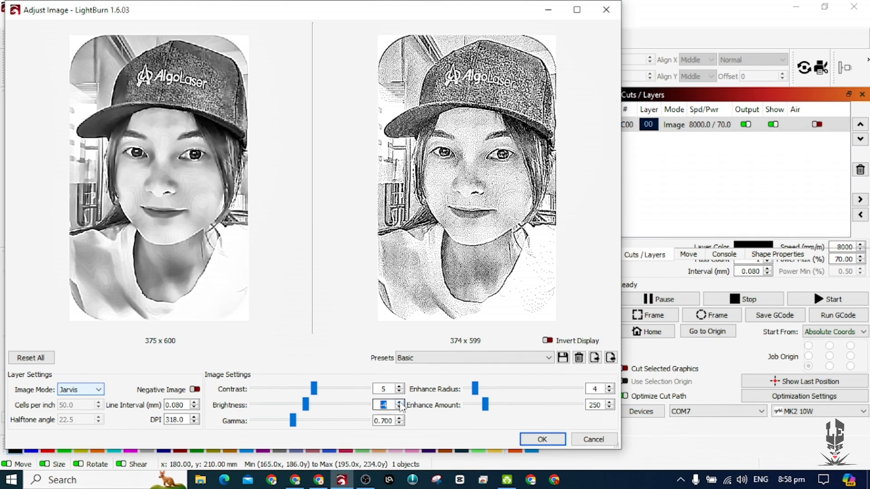
Set the portrait's brightness to 3 and apply the image adjustments.
left_click(399, 402)
left_click(399, 401)
left_click(399, 401)
left_click(399, 402)
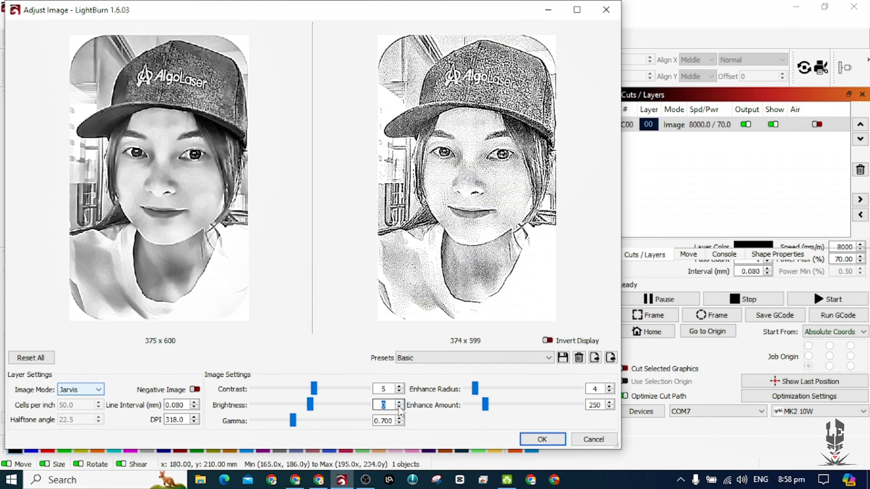
left_click(399, 402)
left_click(399, 402)
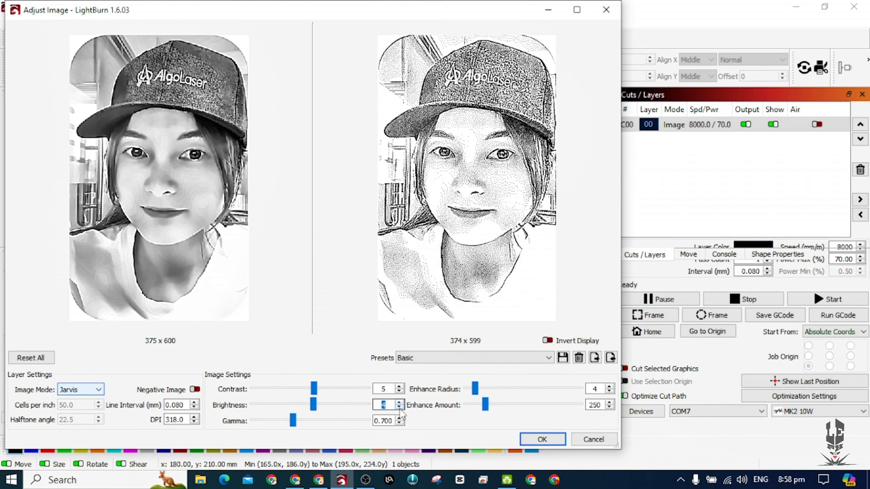
left_click(399, 408)
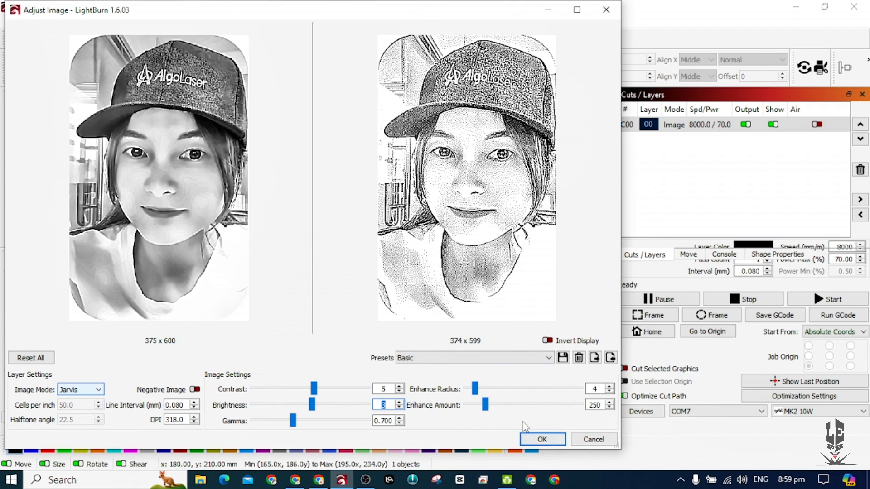
left_click(542, 438)
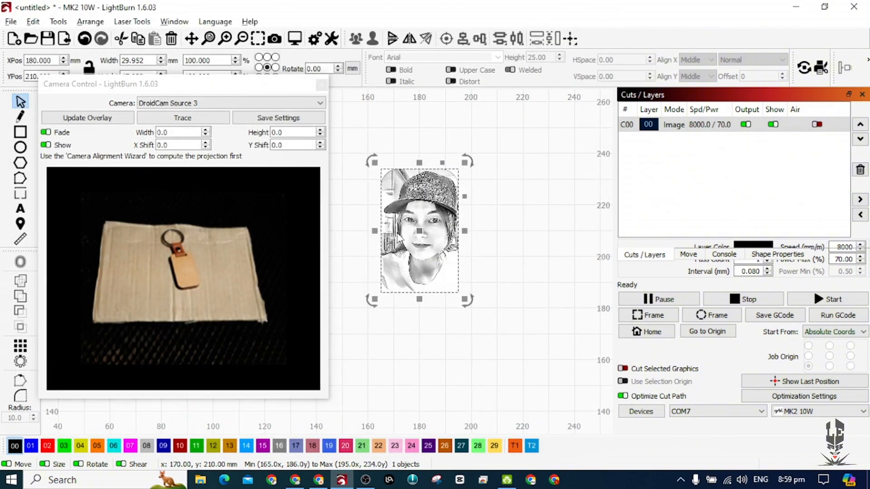
Reposition the portrait to about X 186 mm, Y 202 mm and check the cut settings of layer C00.
left_click_drag(423, 230, 437, 240)
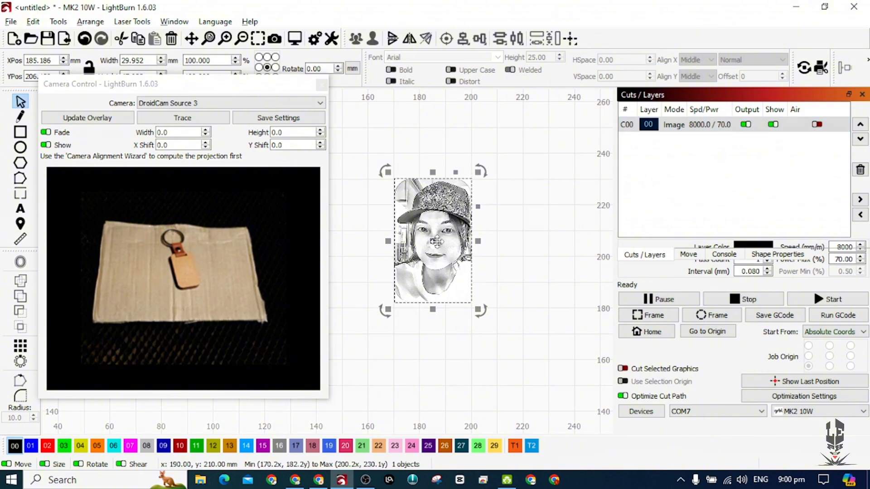
left_click_drag(436, 241, 448, 247)
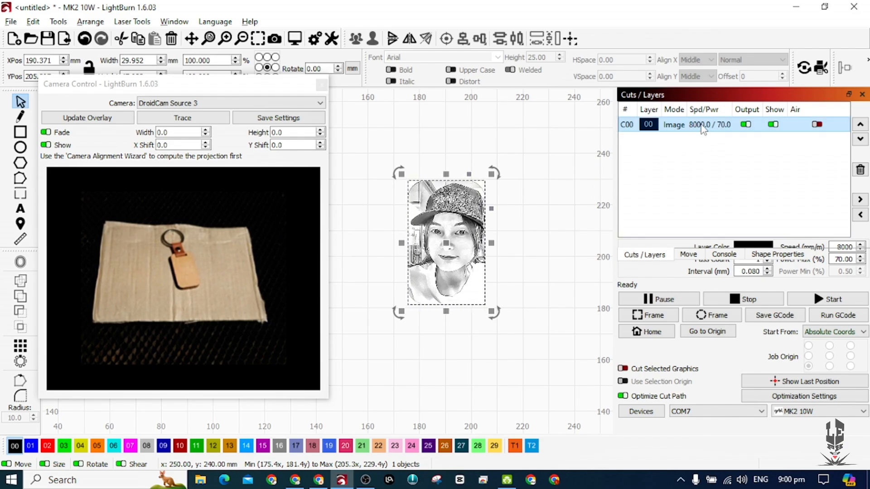
double_click(632, 126)
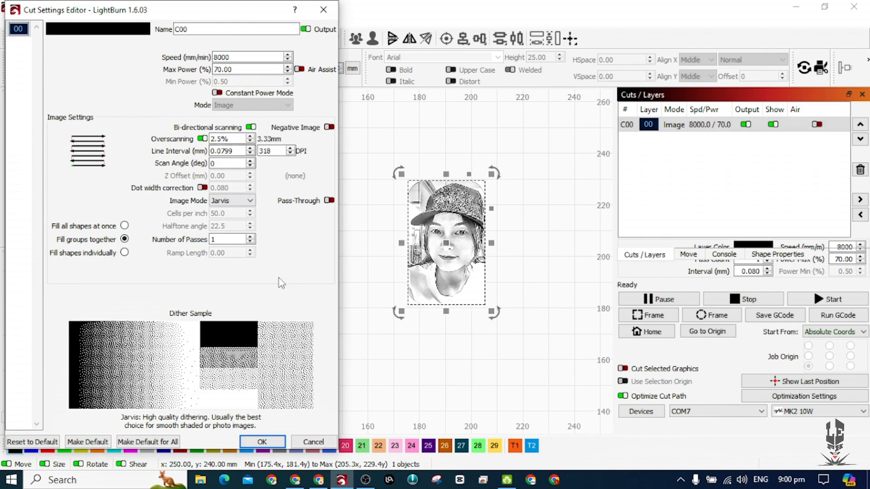
left_click(260, 441)
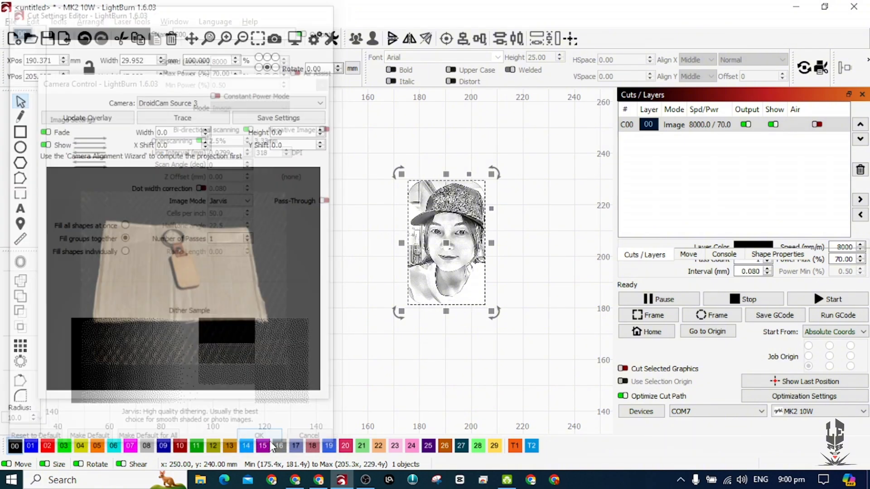
left_click_drag(446, 243, 436, 251)
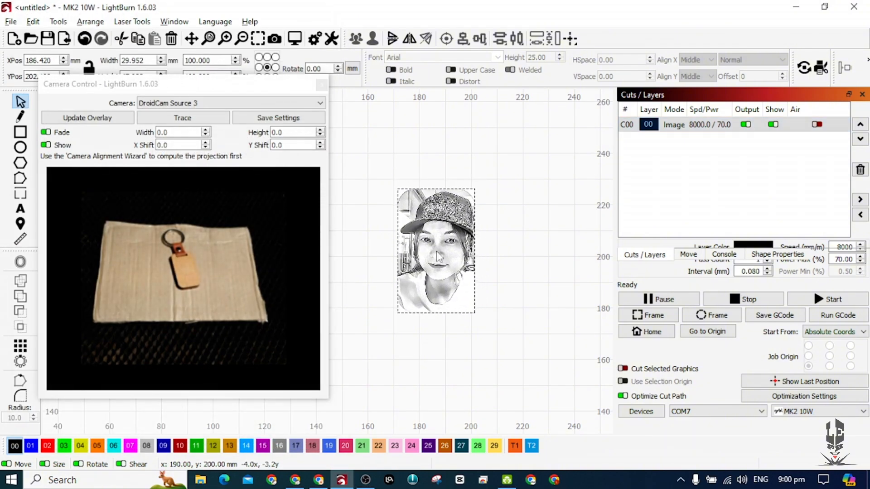
Home the laser and preview the engraving job with traversal moves shown.
left_click(653, 336)
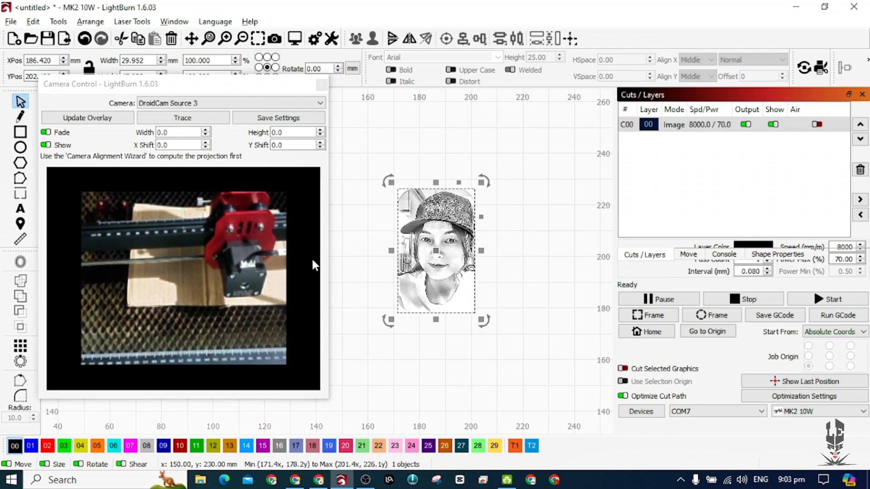
left_click(649, 338)
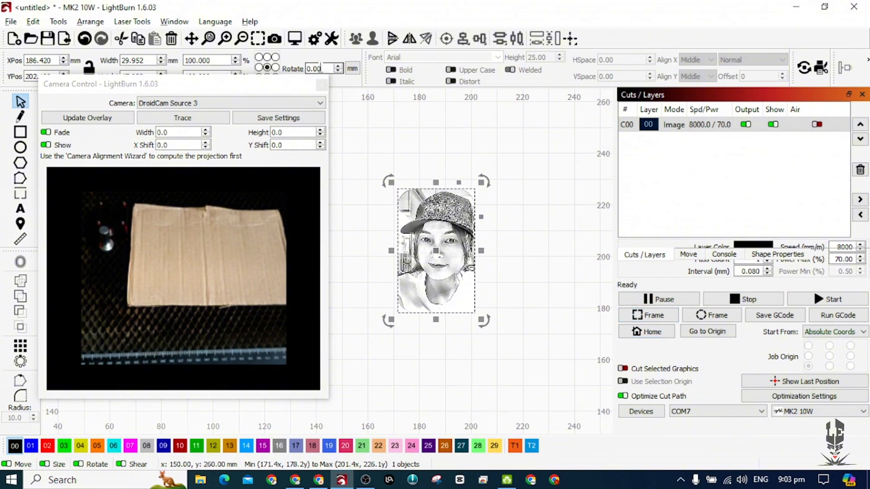
left_click(295, 39)
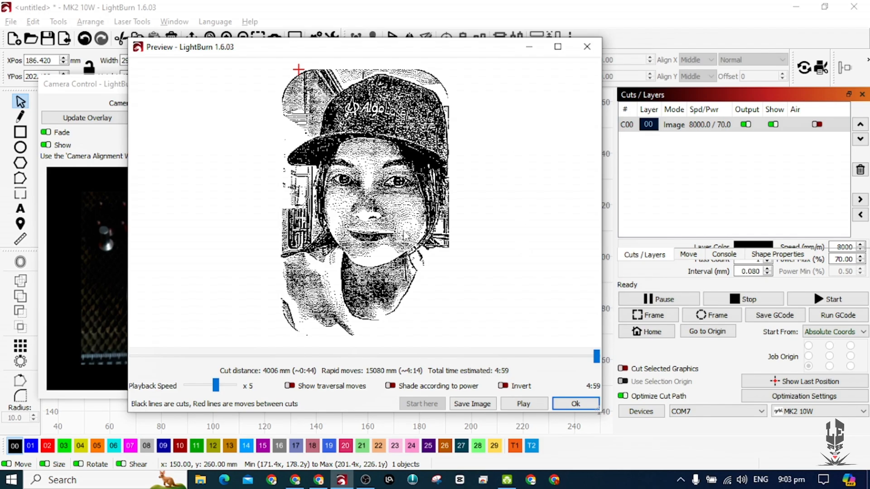
left_click(289, 385)
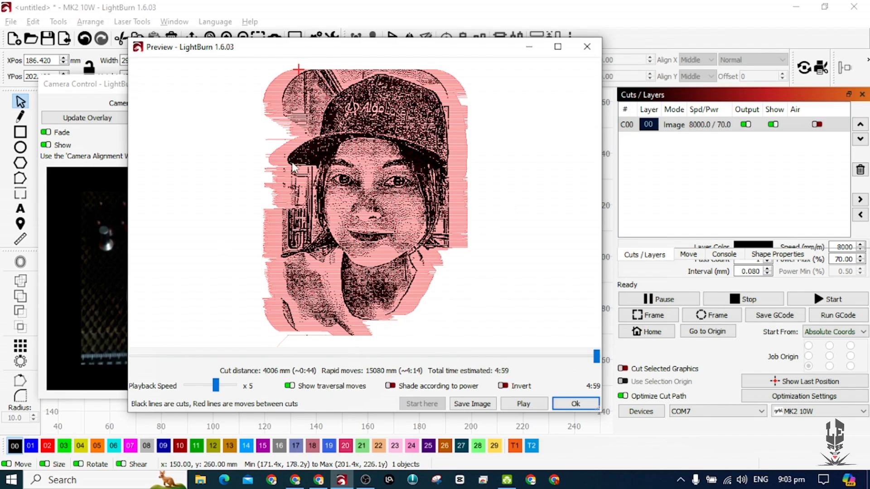
mouse_move(598, 362)
left_mouse_down()
mouse_move(254, 349)
mouse_move(595, 365)
left_mouse_up()
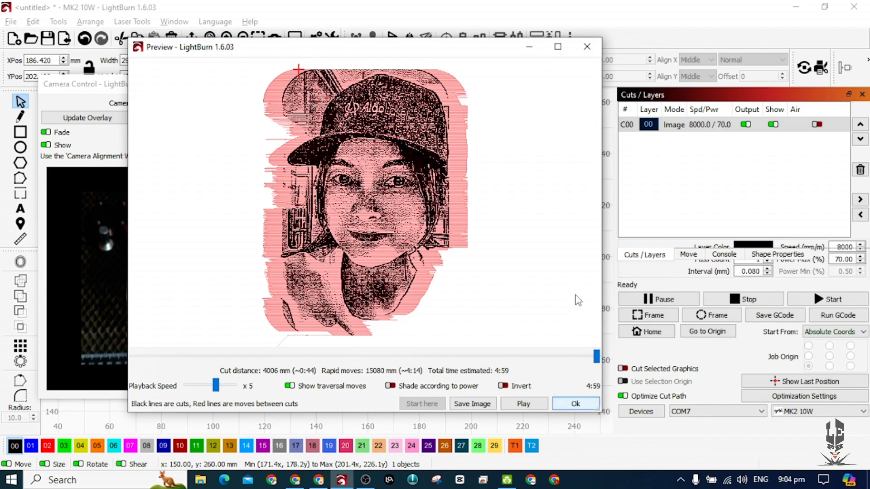
left_click(575, 403)
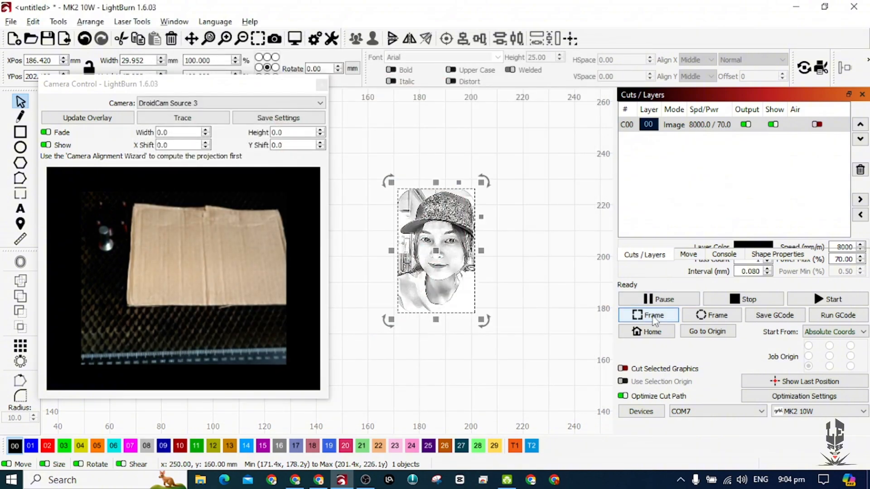
Frame the portrait's rectangular boundary with the laser and start the engraving job.
left_click(654, 318)
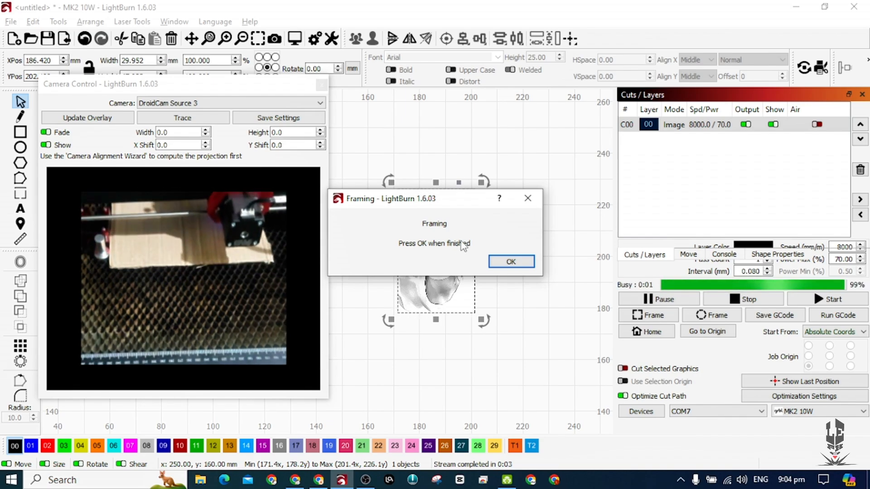
left_click(510, 261)
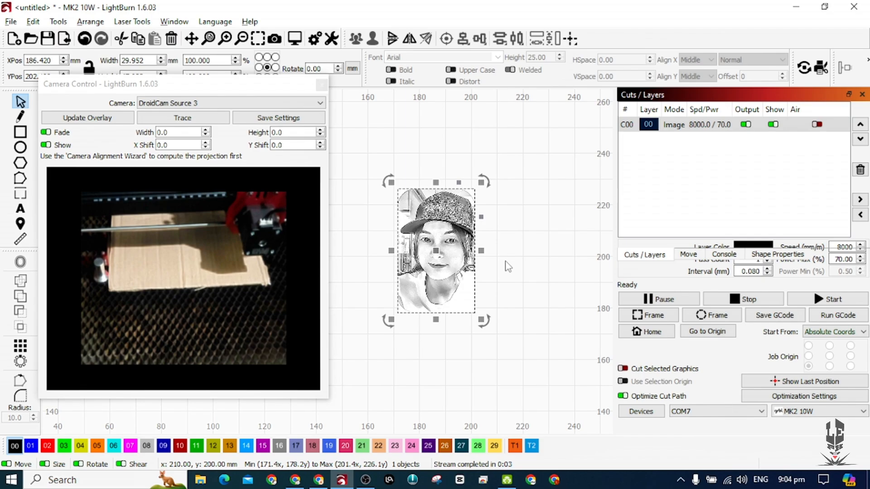
left_click(819, 301)
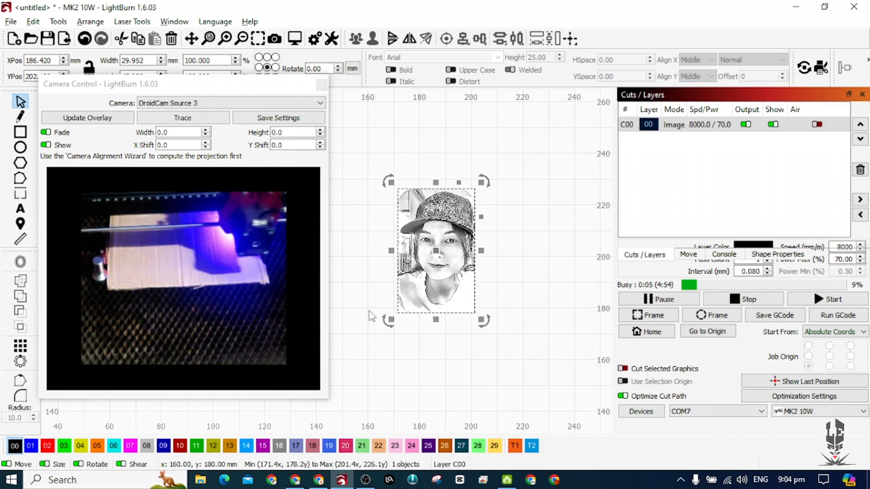
Switch to ImagR, restart the editor and upload Untitled design (98) from Downloads as a grayscale image.
left_click(319, 483)
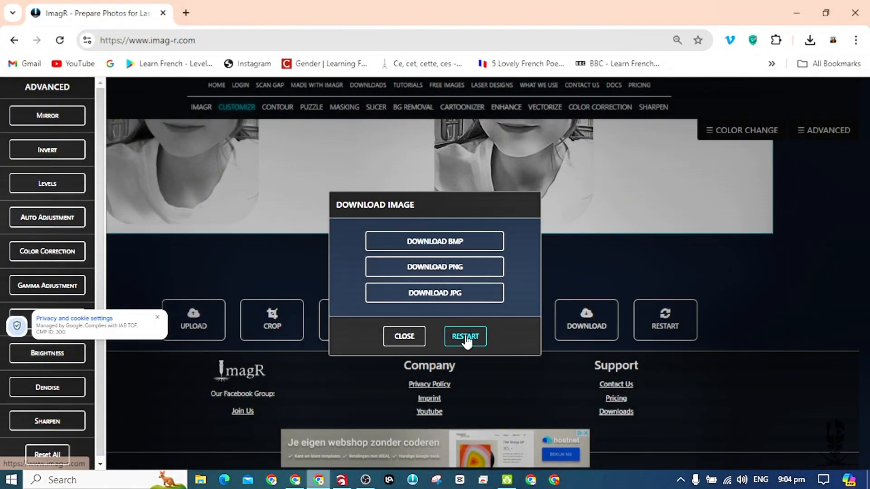
left_click(466, 339)
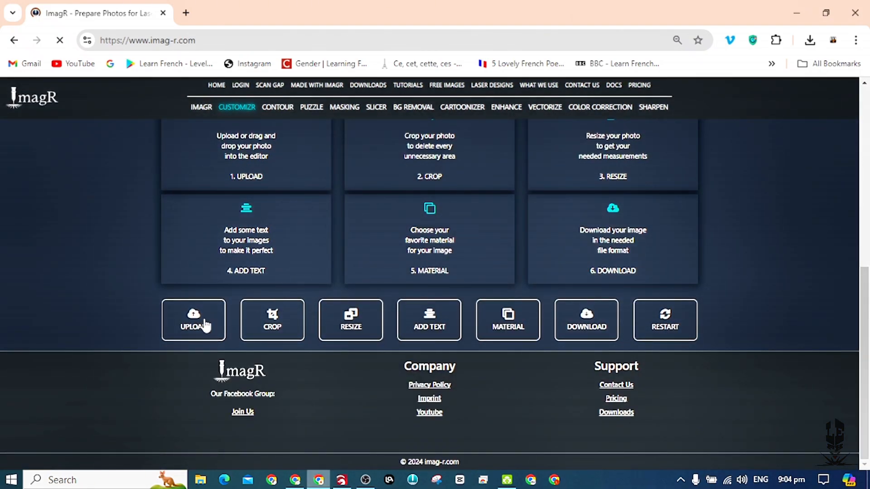
left_click(205, 324)
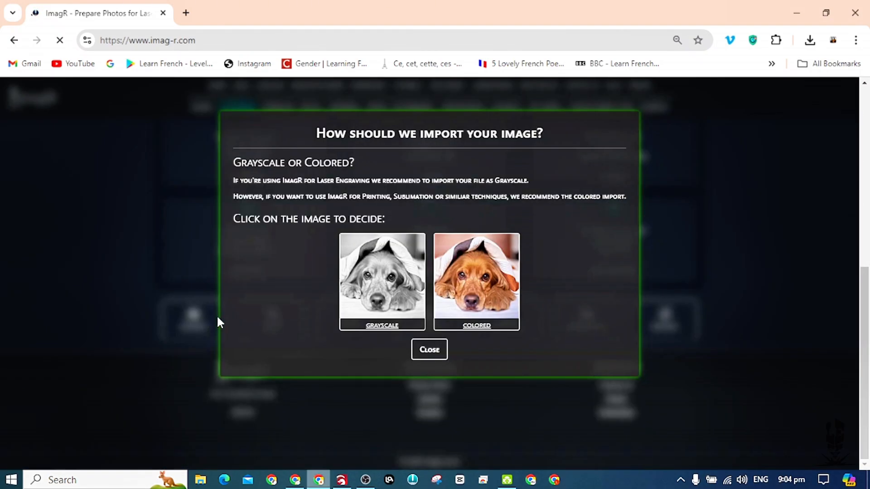
left_click(446, 256)
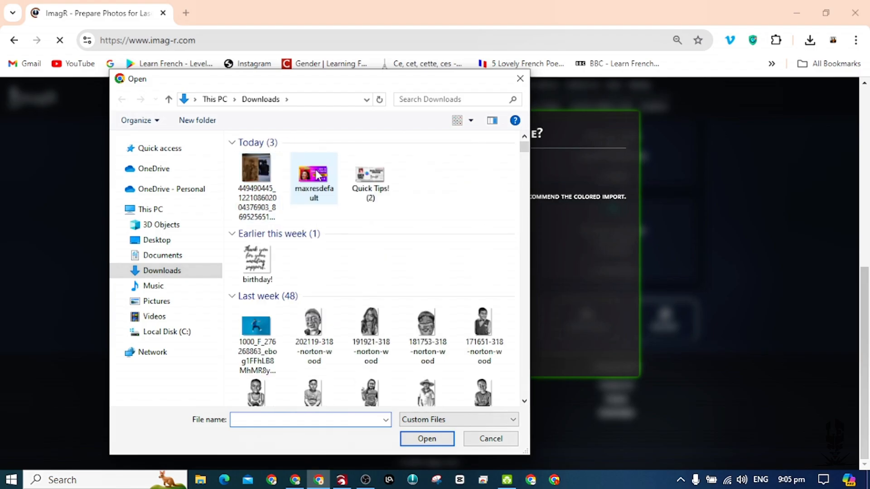
left_click(311, 184)
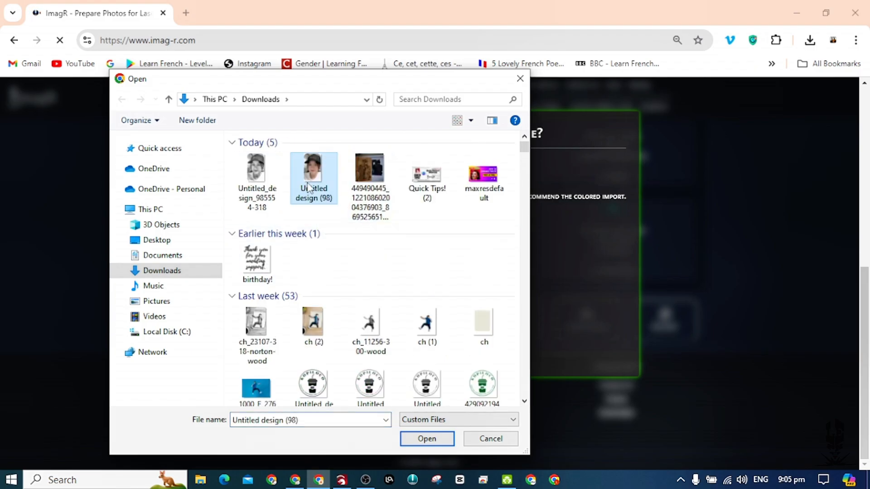
double_click(308, 186)
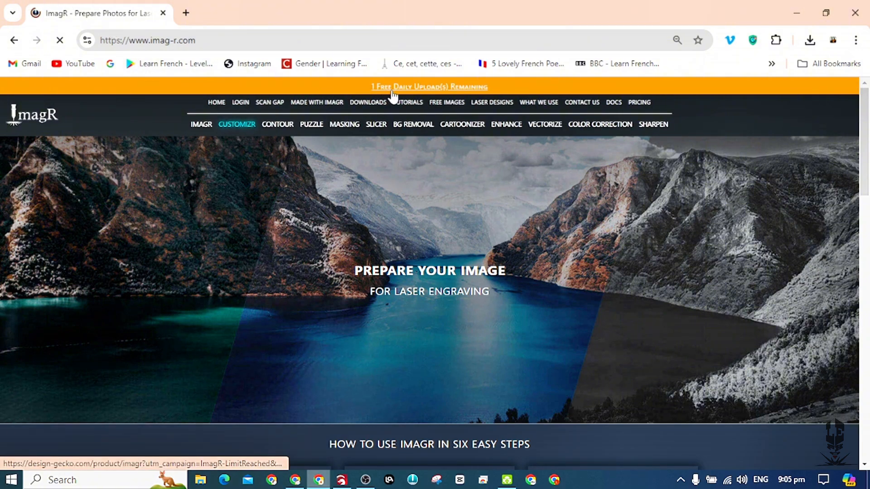
Resize the uploaded portrait using millimetres as the measurement unit and a resolution of 318 DPI.
scroll(355, 295, "down", 10)
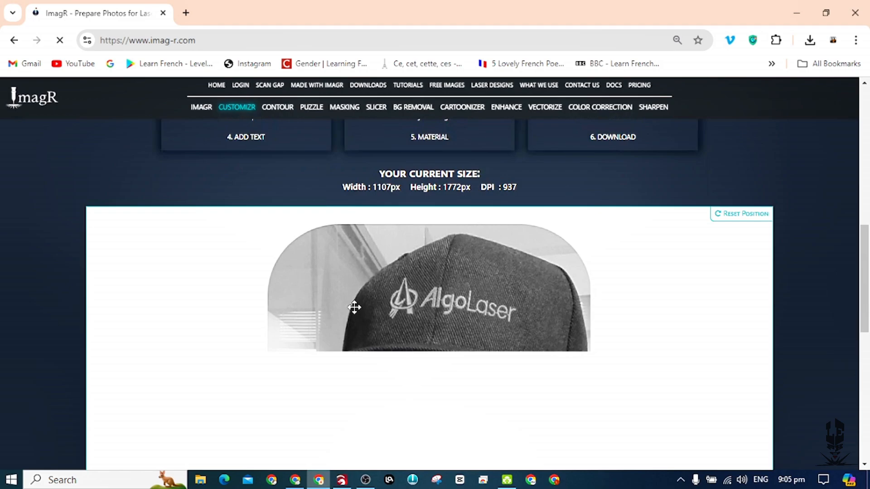
scroll(354, 317, "down", 2)
left_click(355, 399)
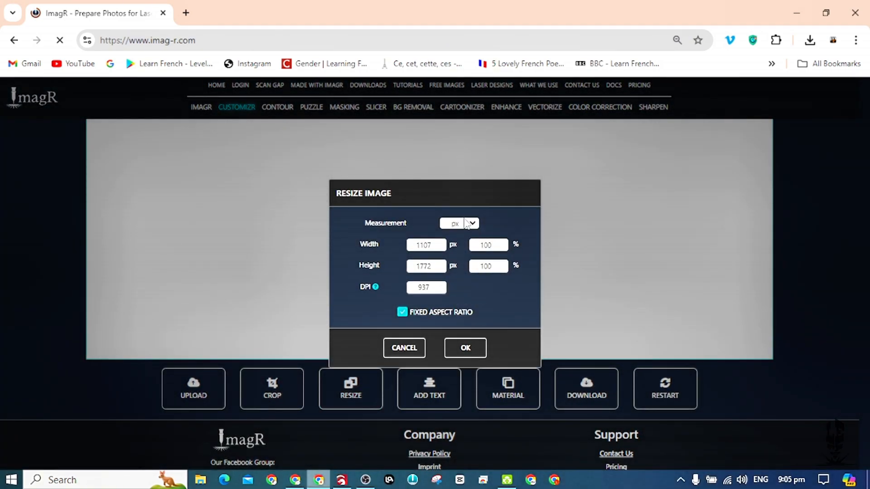
left_click(467, 223)
left_click(463, 268)
left_click_drag(438, 288, 390, 291)
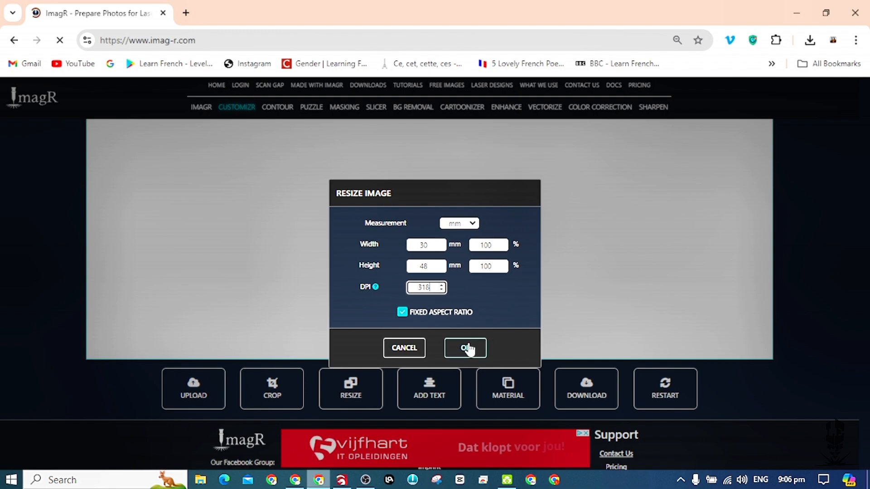
type("318")
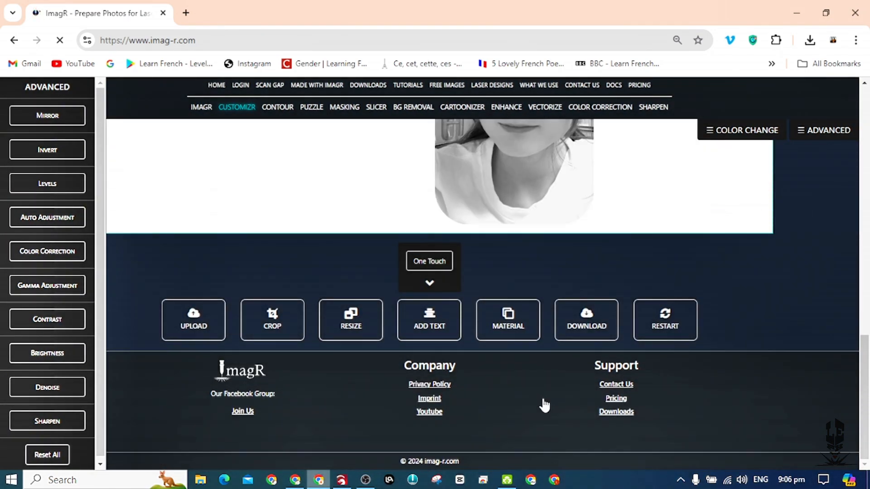
Apply the Norton Wood material to the portrait.
left_click(509, 322)
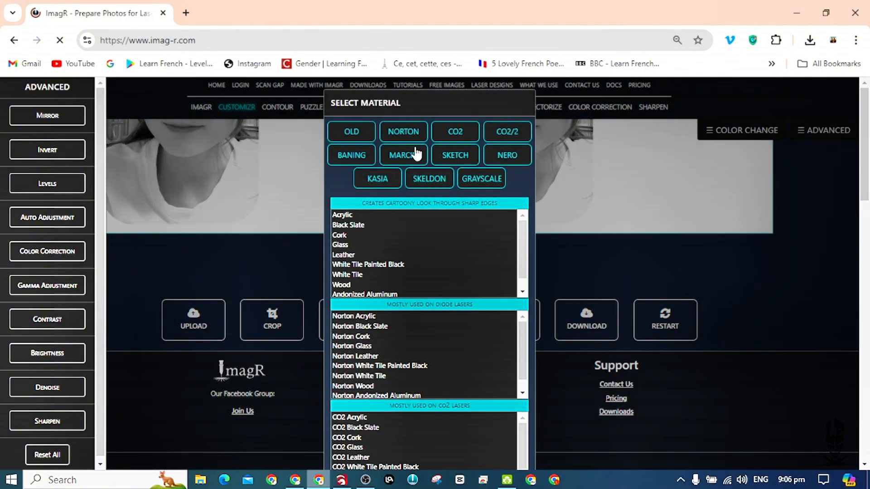
left_click(410, 135)
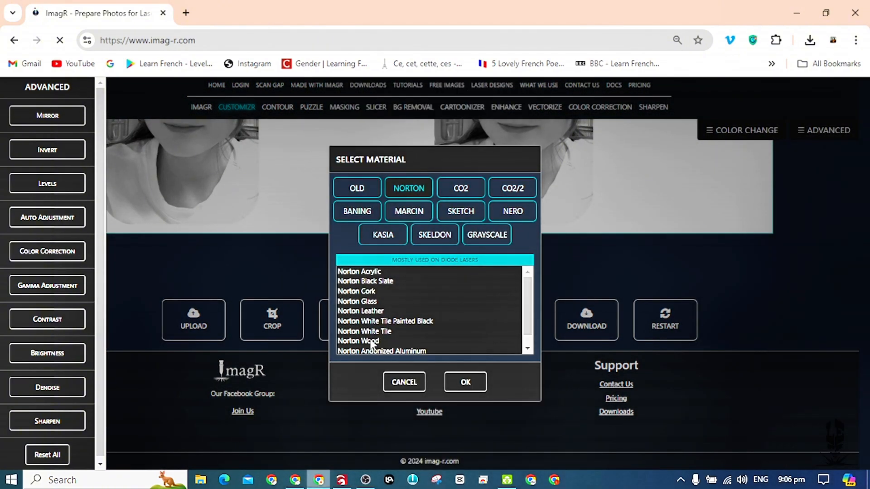
left_click(370, 340)
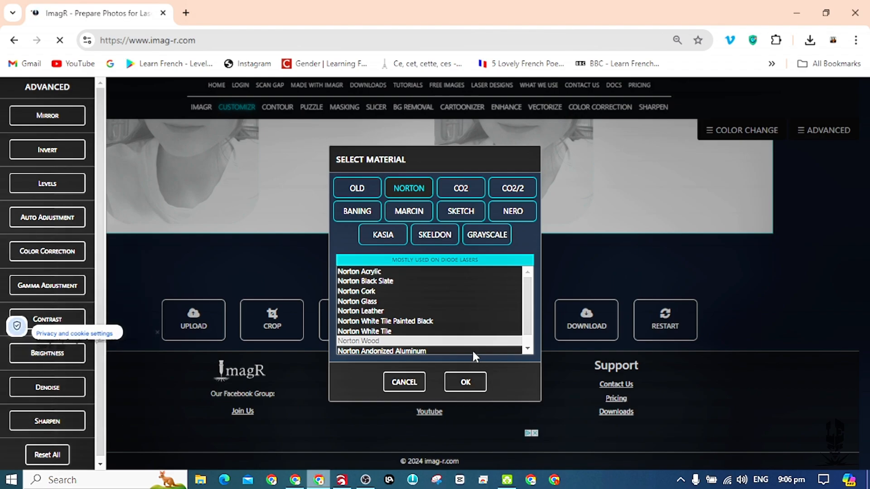
scroll(530, 289, "down", 10)
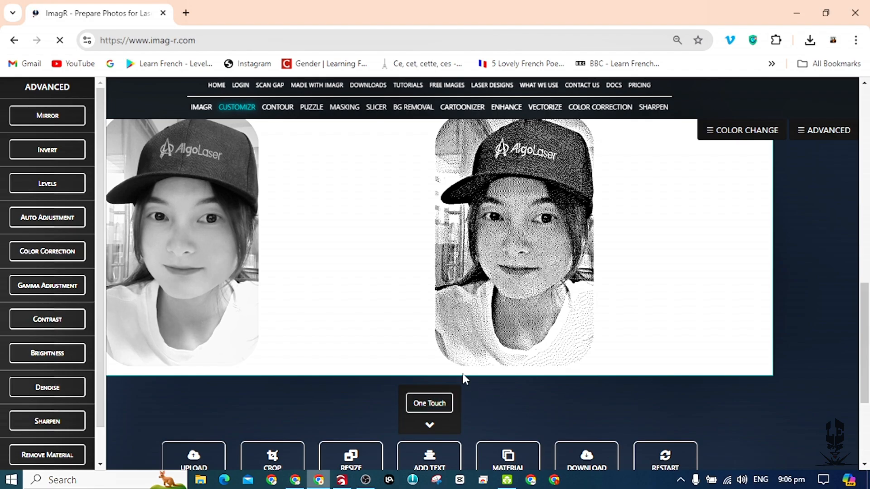
scroll(544, 236, "down", 4)
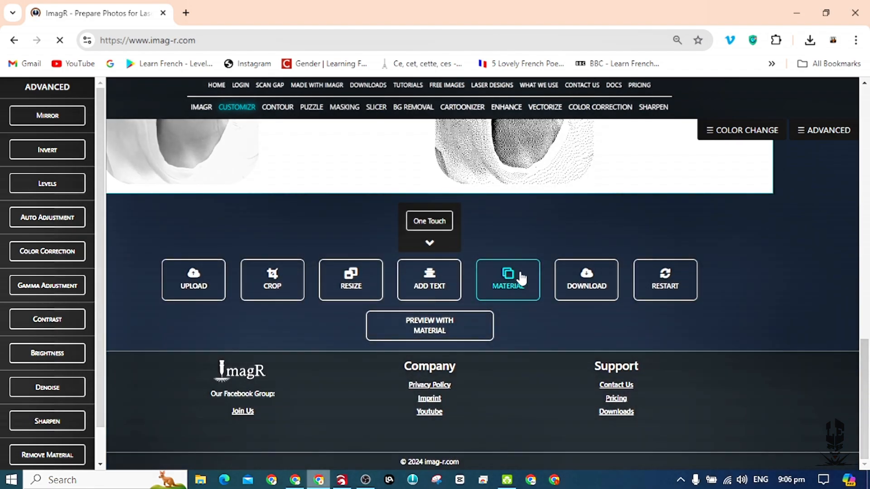
Compare the original and dithered portraits and apply the One Touch enhancement.
scroll(534, 242, "up", 4)
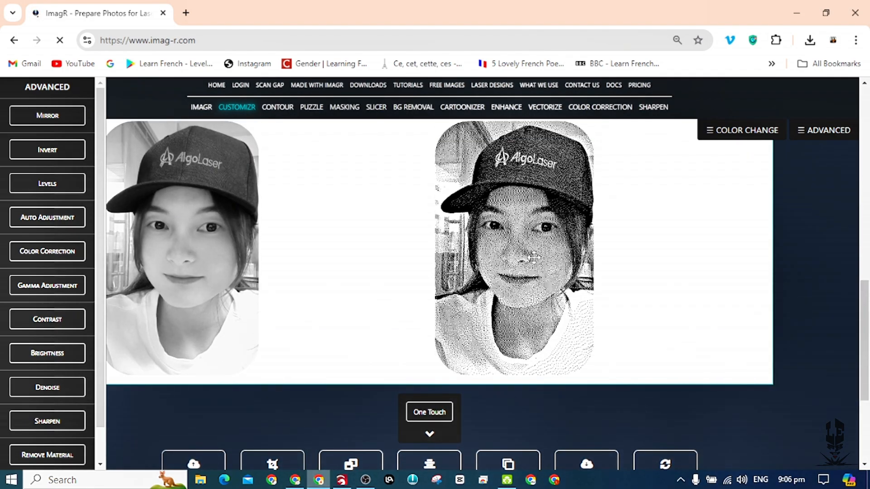
scroll(532, 263, "down", 4)
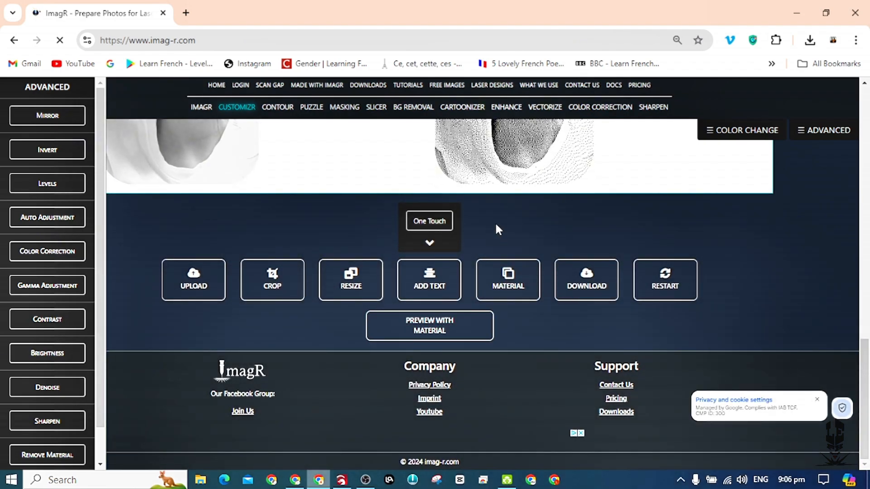
scroll(505, 225, "up", 4)
left_click(430, 412)
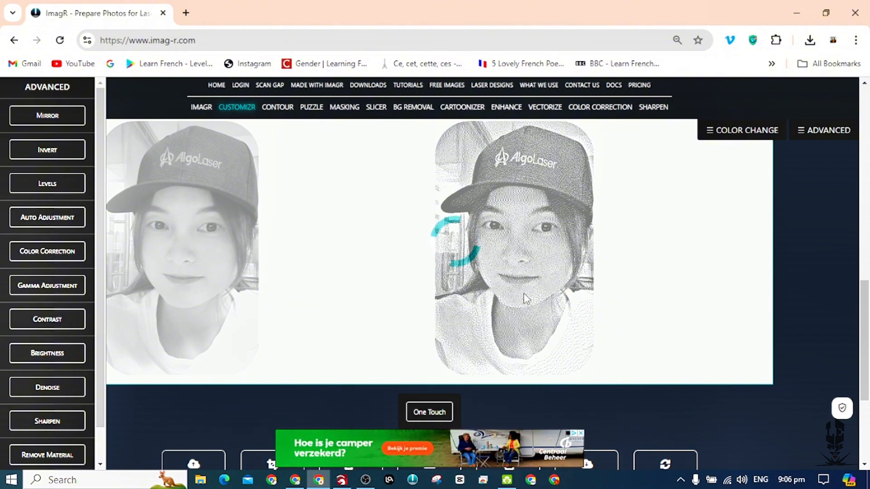
Preview the portrait with the material, choosing MDF, and close the preview.
scroll(523, 294, "down", 4)
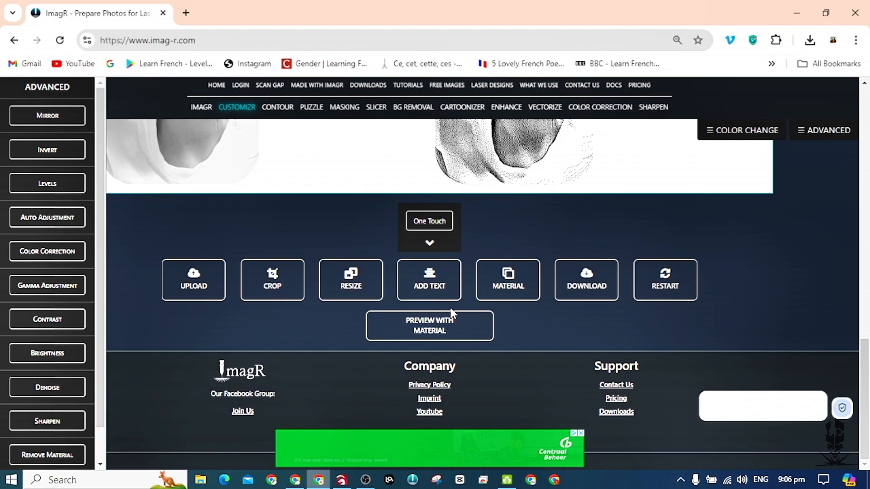
left_click(443, 334)
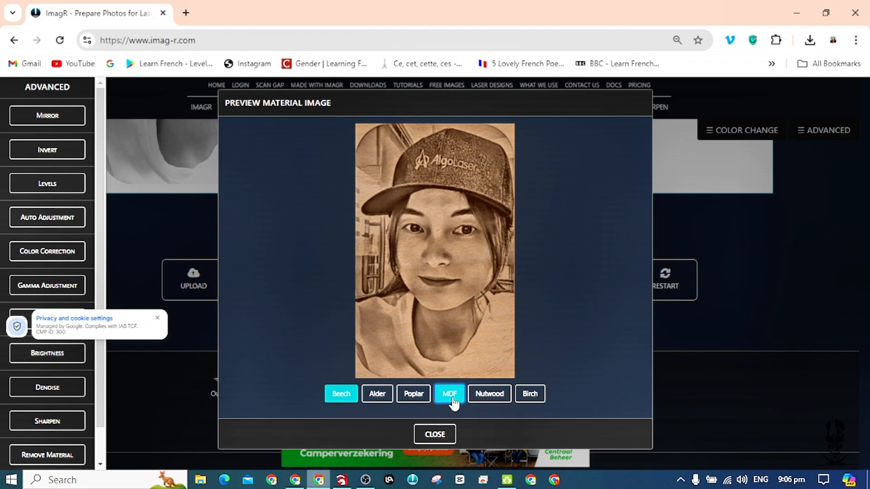
left_click(451, 395)
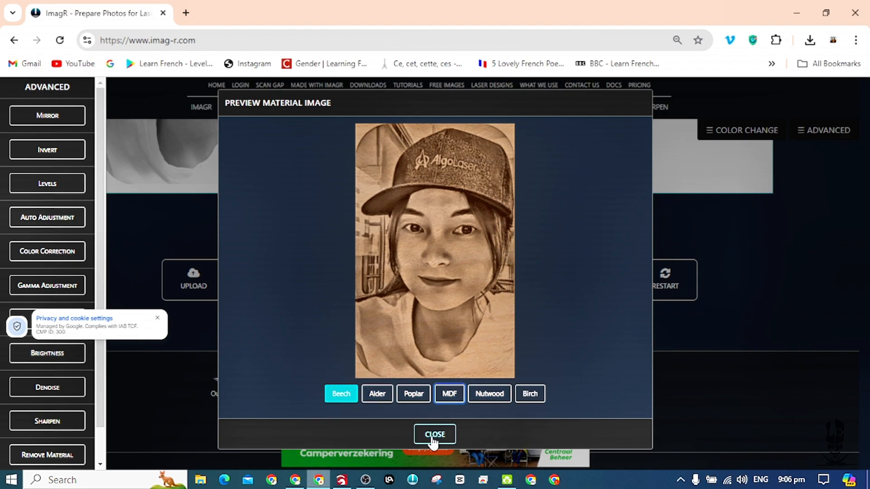
left_click(432, 438)
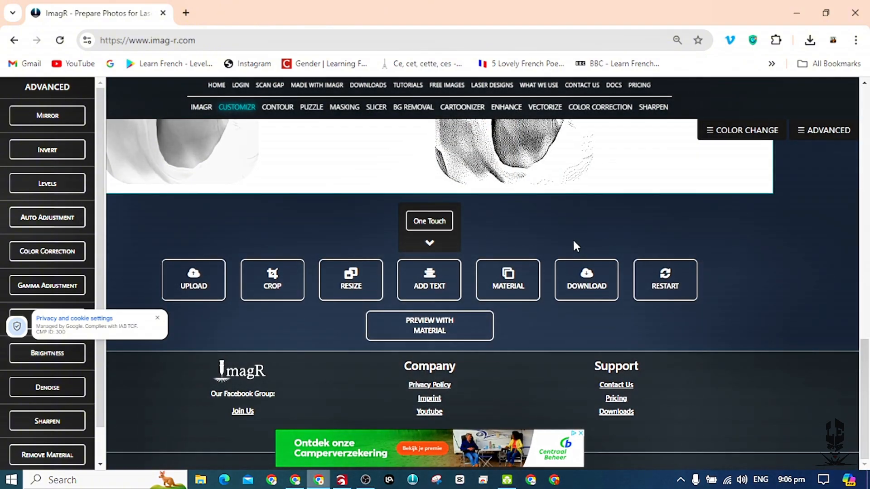
Look through the Norton and Old material lists without applying another material.
scroll(574, 245, "up", 6)
scroll(556, 222, "down", 6)
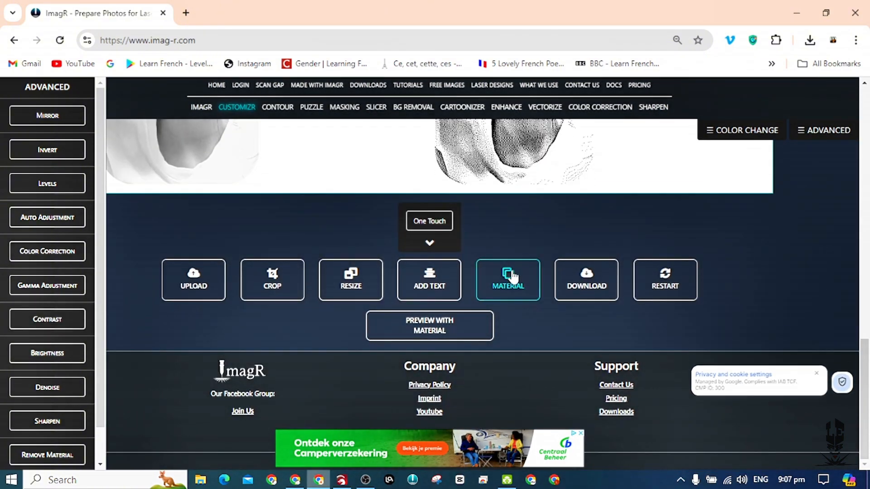
left_click(508, 277)
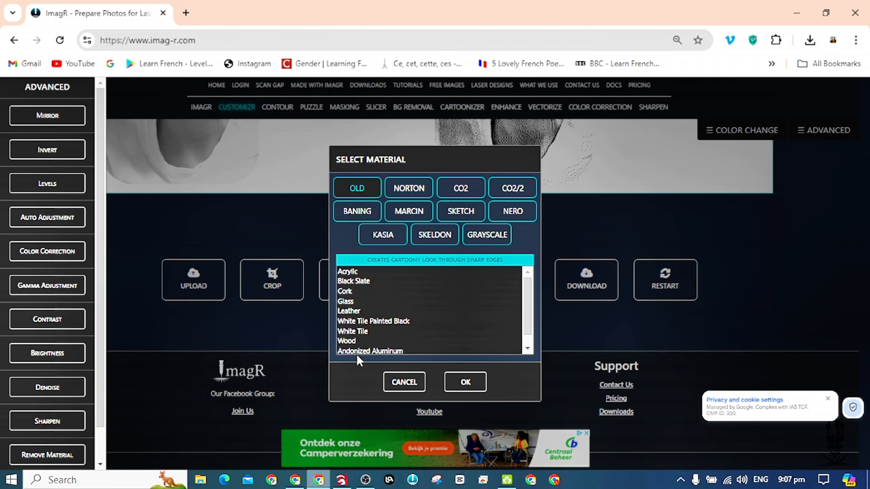
left_click(416, 192)
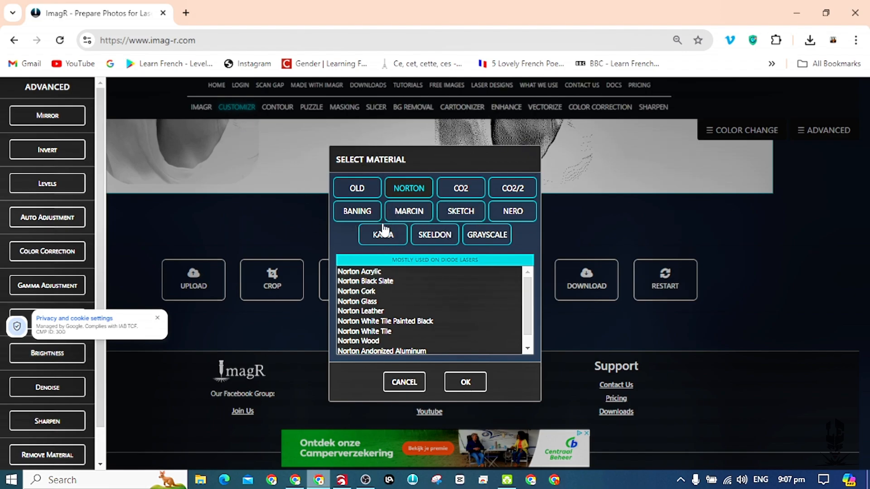
left_click(370, 192)
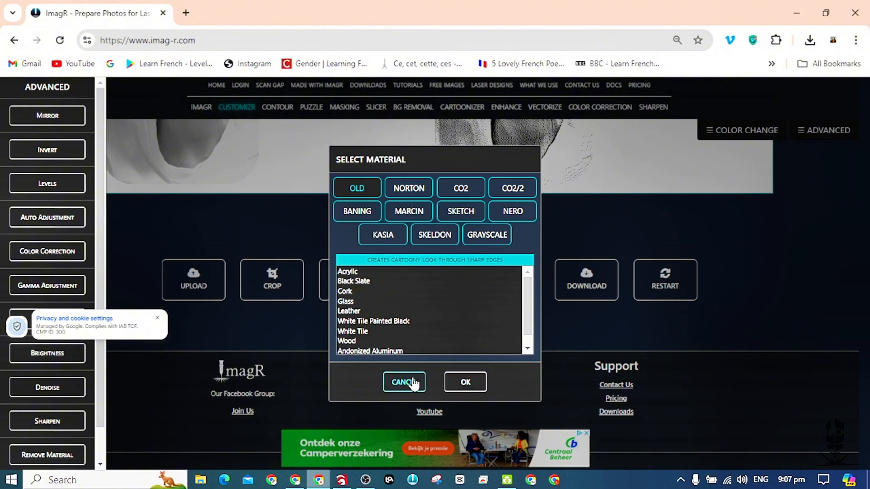
left_click(648, 215)
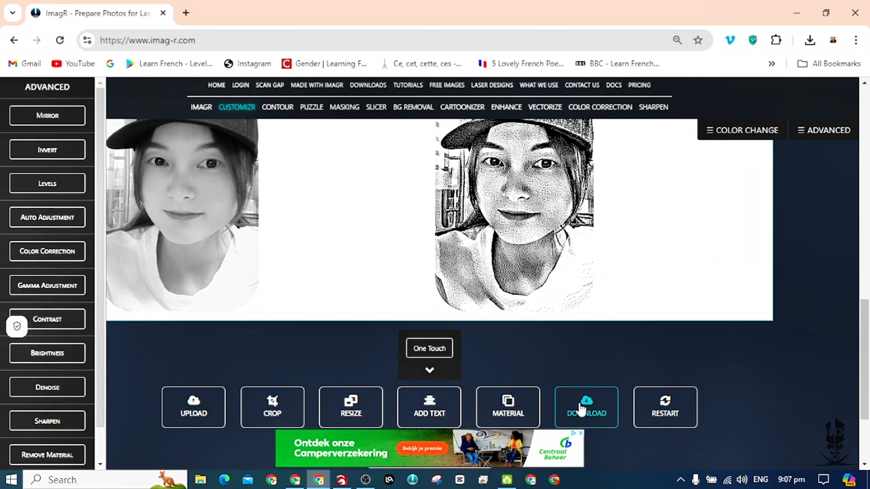
Download the processed portrait as a BMP file.
left_click(582, 411)
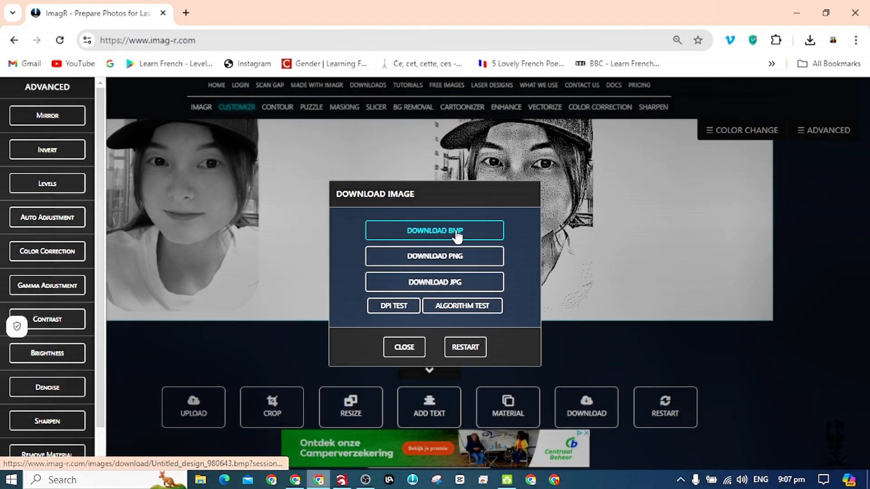
left_click(458, 235)
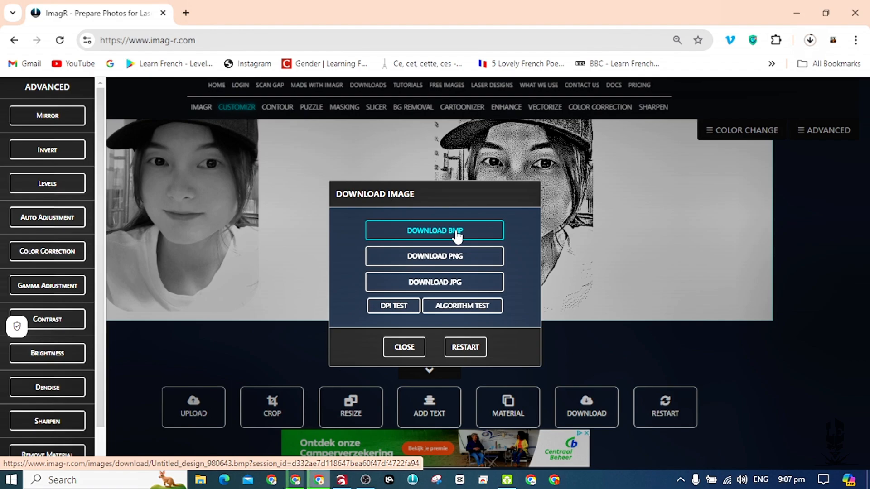
In LightBurn, replace the old portrait with Untitled_design_980643-318-norton-wood and place it at about X 188 mm, Y 202 mm.
left_click(342, 480)
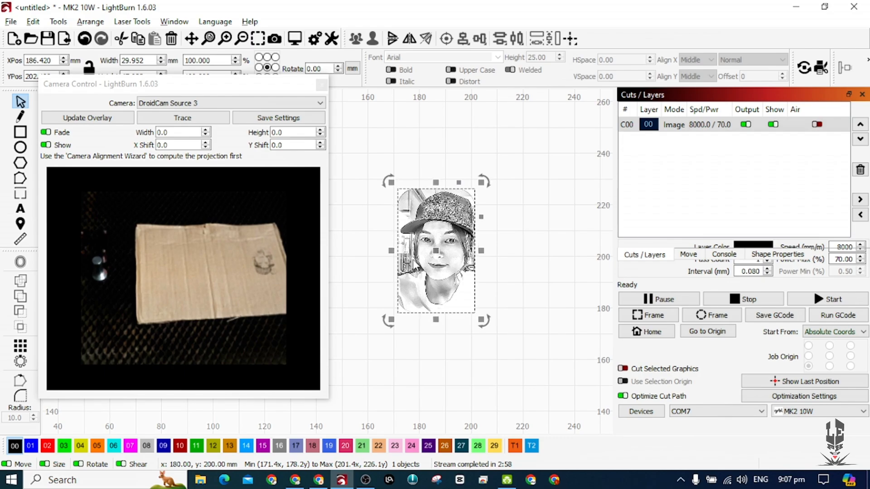
key("Delete")
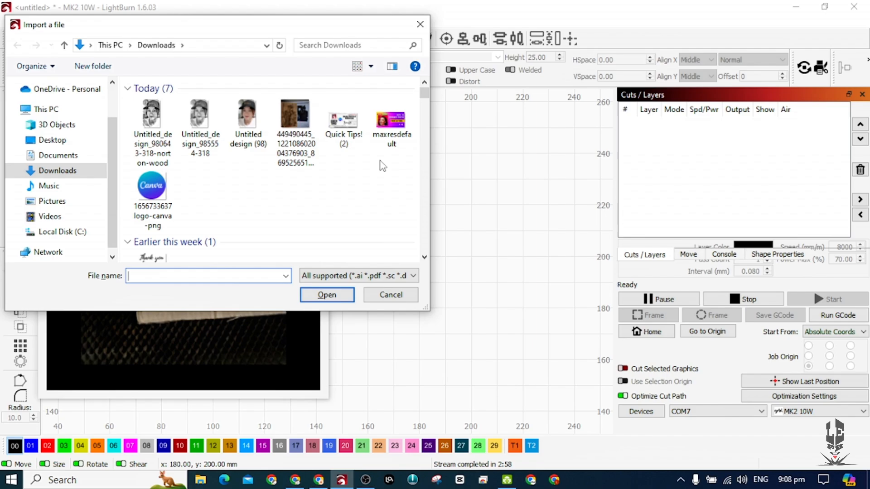
double_click(152, 118)
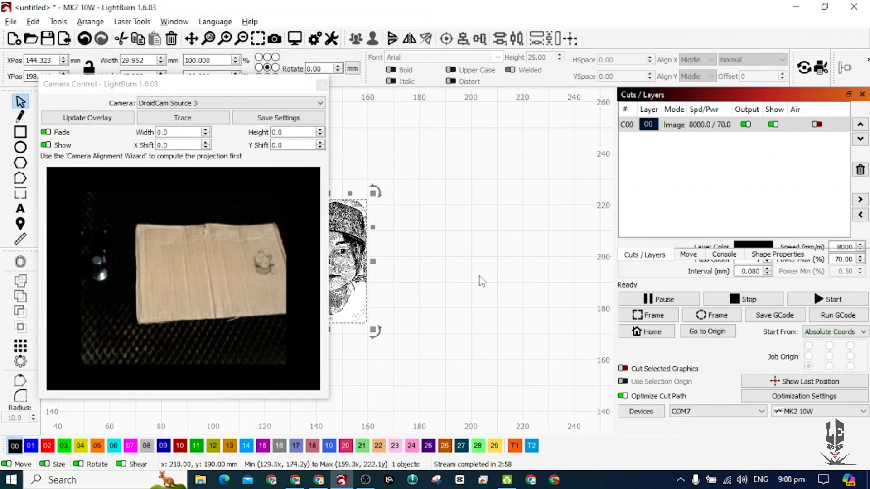
left_click_drag(355, 267, 467, 256)
right_click(452, 253)
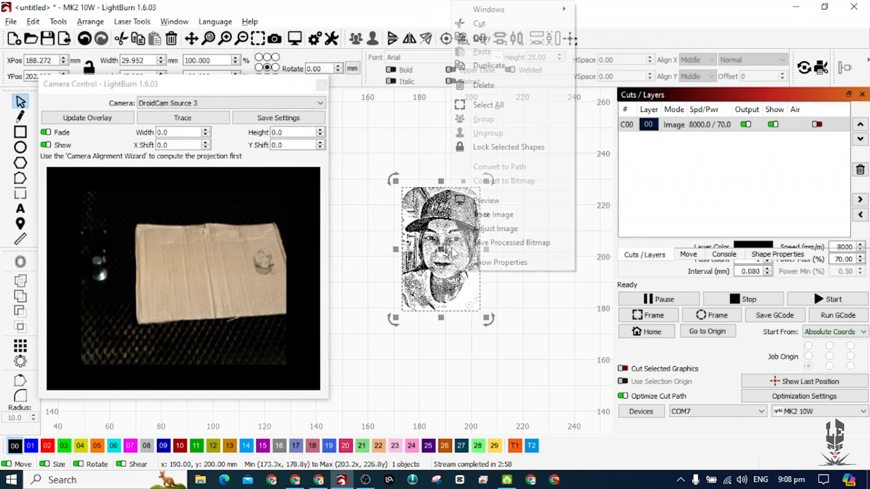
left_click(495, 229)
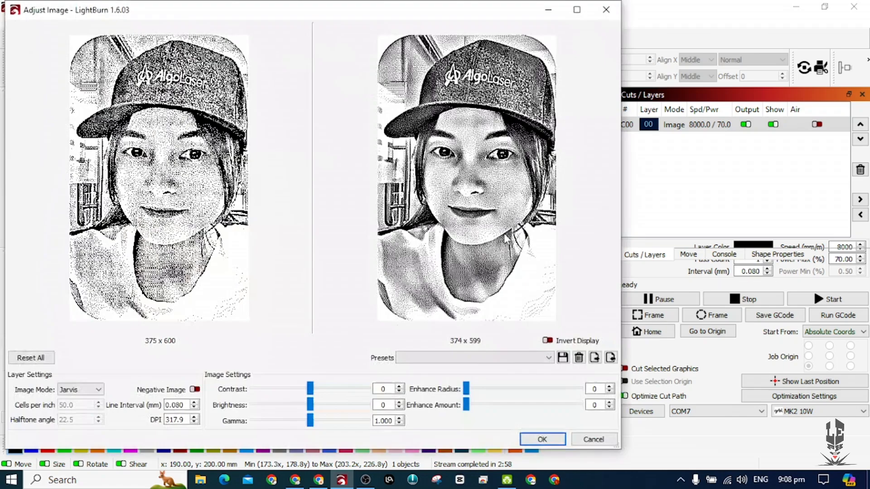
left_click(479, 357)
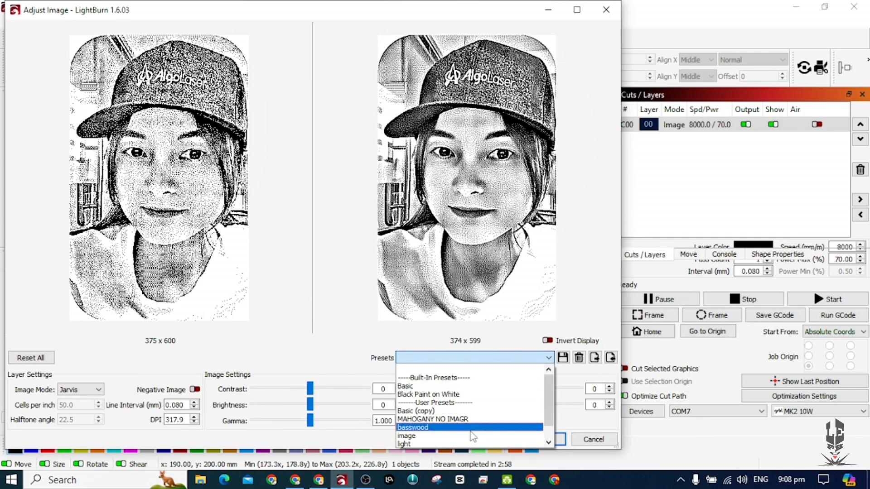
left_click(413, 427)
left_click(430, 357)
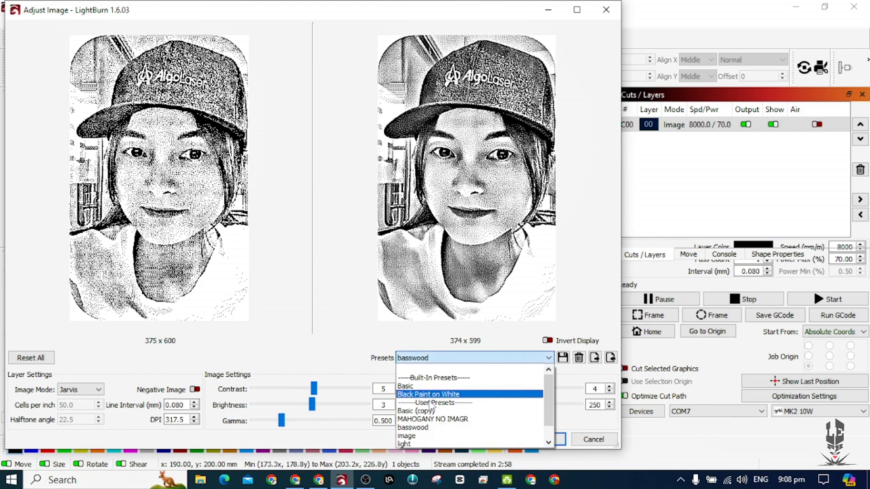
left_click(412, 444)
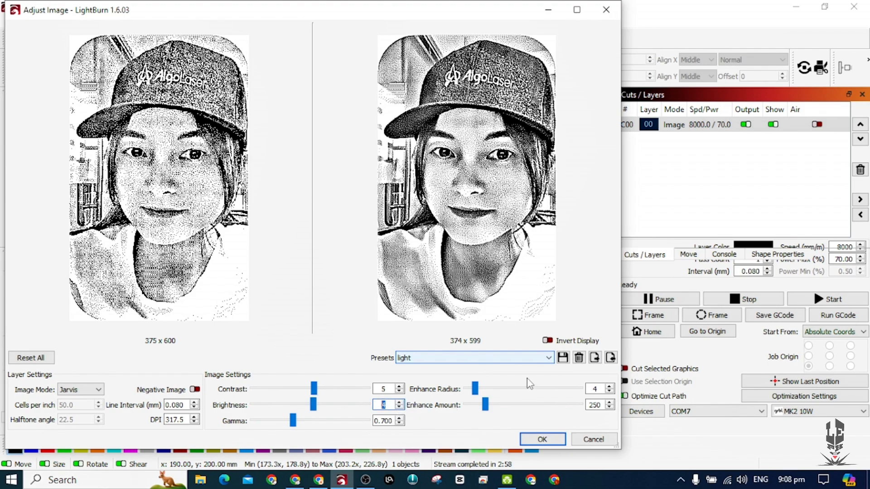
left_click(606, 10)
Apply the light image adjustment preset to the portrait with brightness set to 5.
left_click_drag(261, 86, 726, 48)
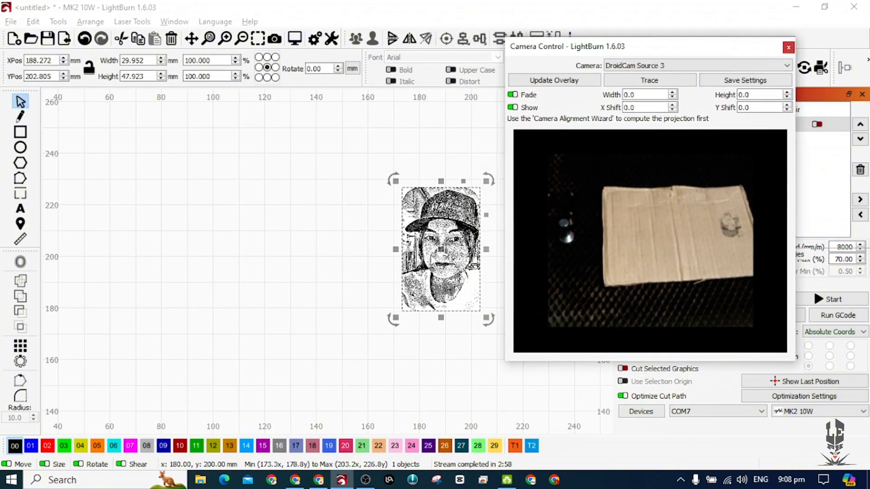
left_click_drag(335, 256, 211, 260)
right_click(317, 254)
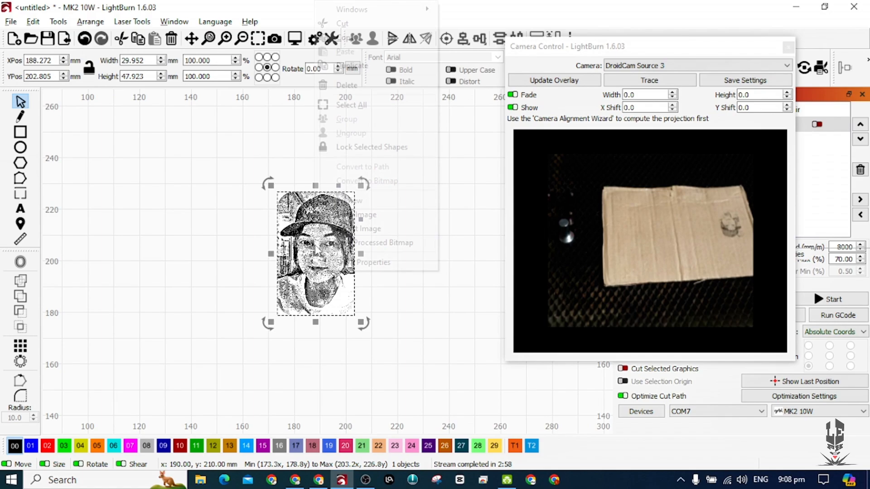
left_click(353, 231)
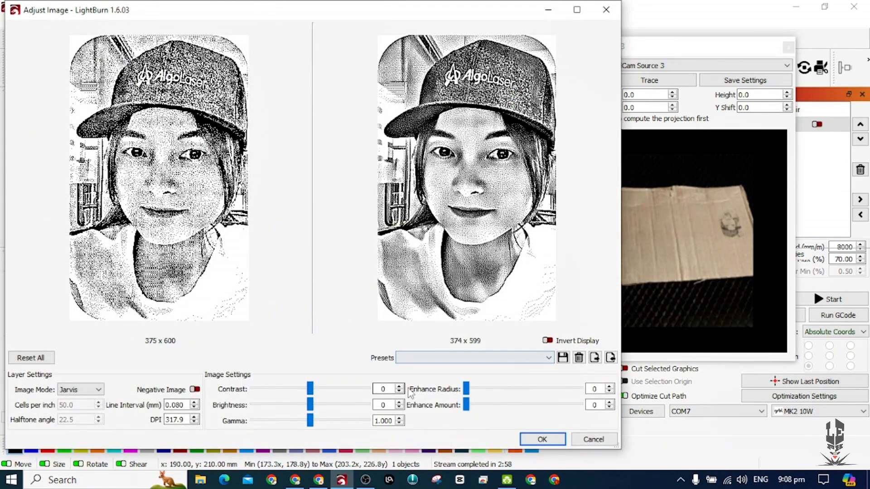
left_click(495, 357)
left_click(443, 440)
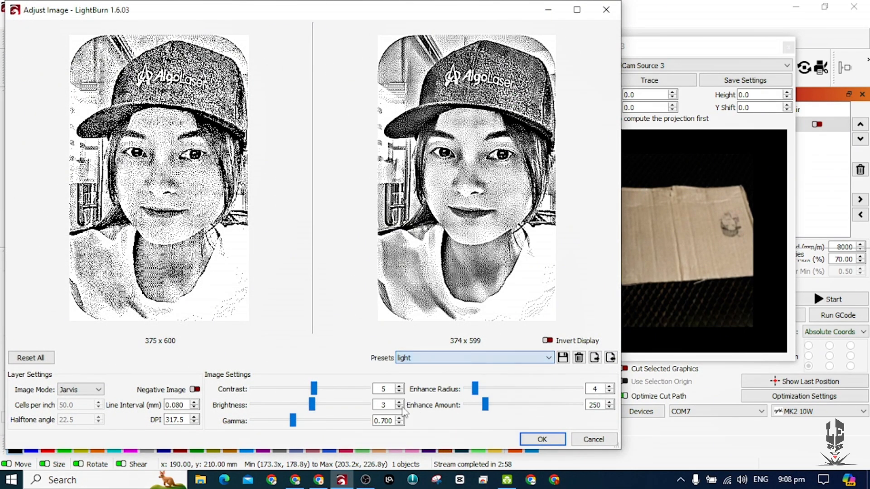
left_click(543, 439)
Frame the portrait's outline on the workpiece and start the engraving job.
left_click_drag(724, 47, 253, 74)
scroll(379, 202, "down", 2)
left_click_drag(378, 202, 498, 229)
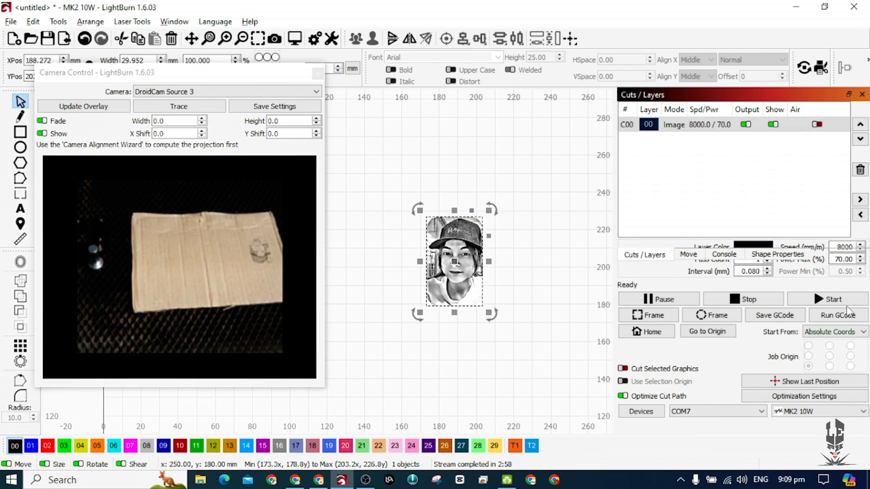
left_click(665, 317)
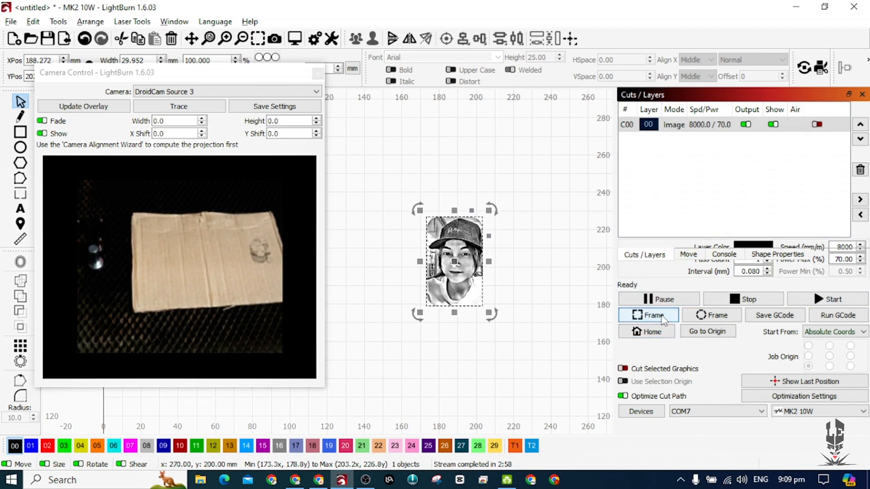
left_click(664, 317)
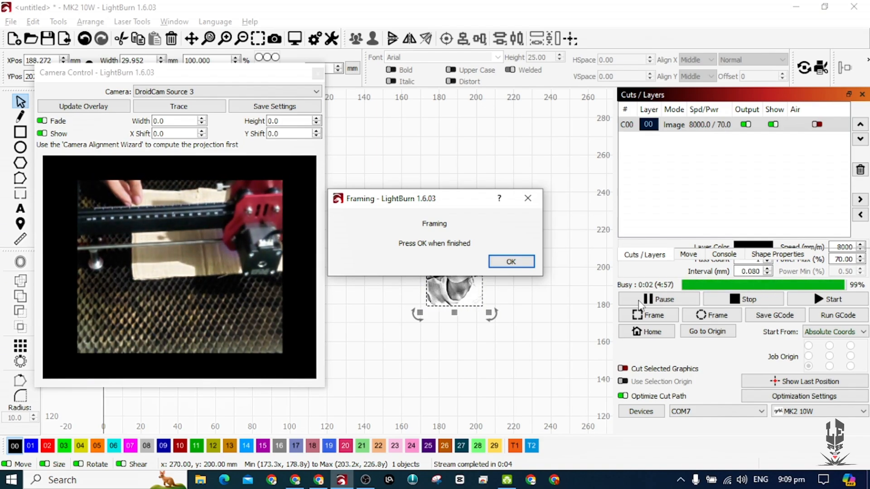
left_click(524, 264)
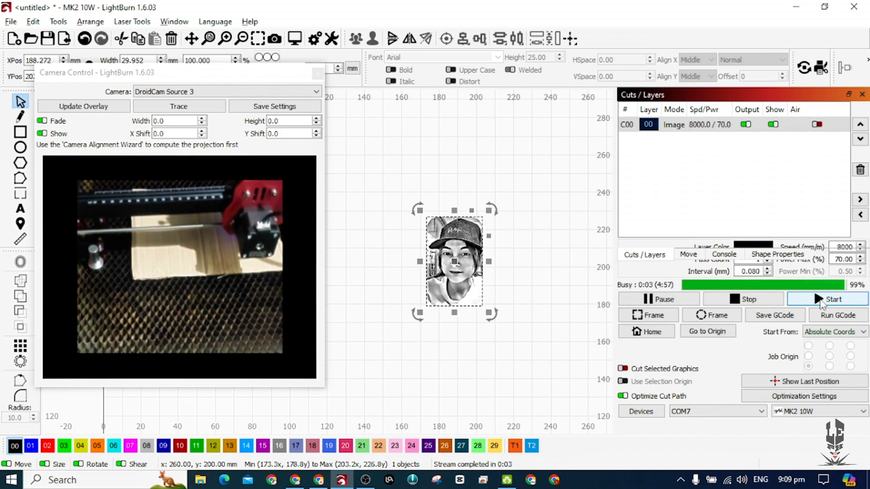
left_click(823, 301)
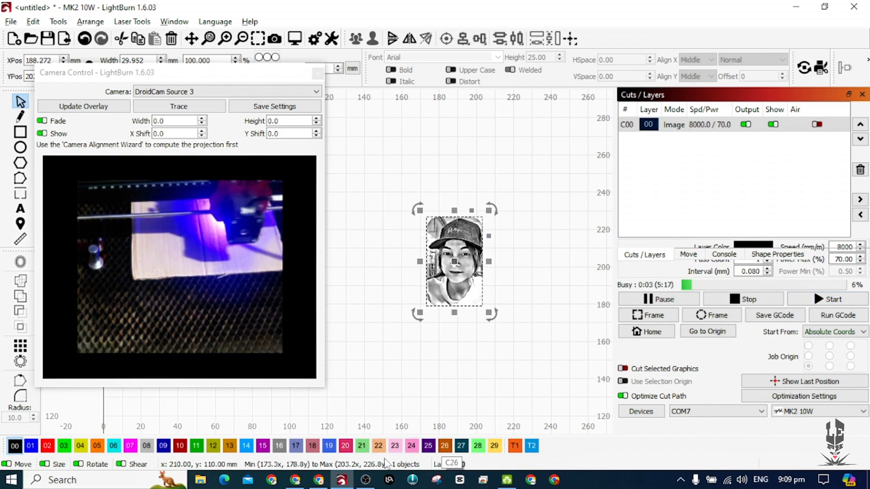
Switch to ImagR in the browser, restart the editor and upload Untitled design (98) with grayscale import.
left_click(318, 480)
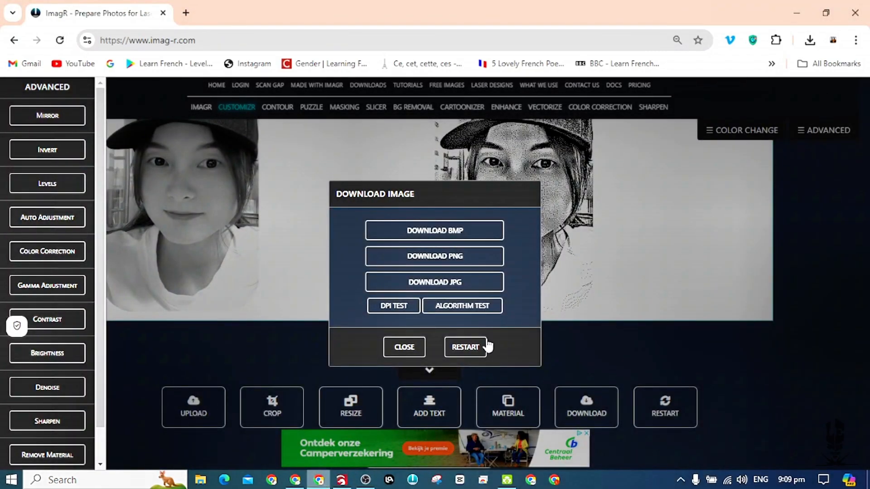
left_click(464, 348)
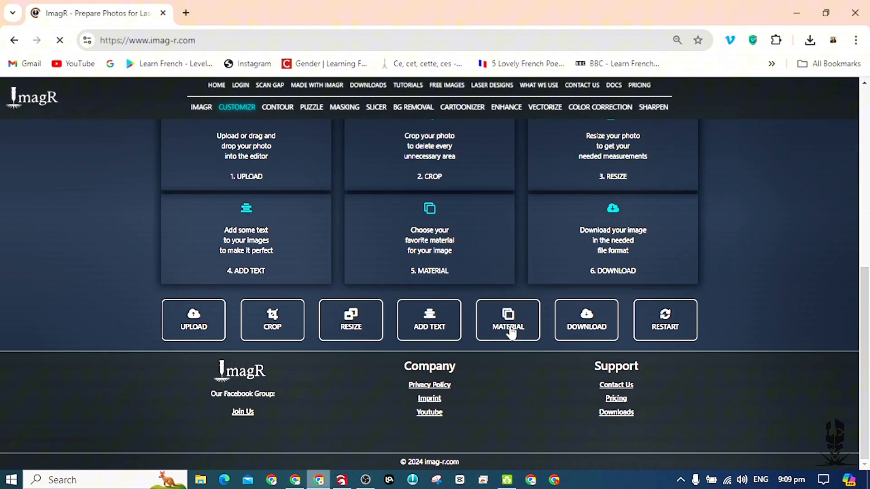
left_click(183, 315)
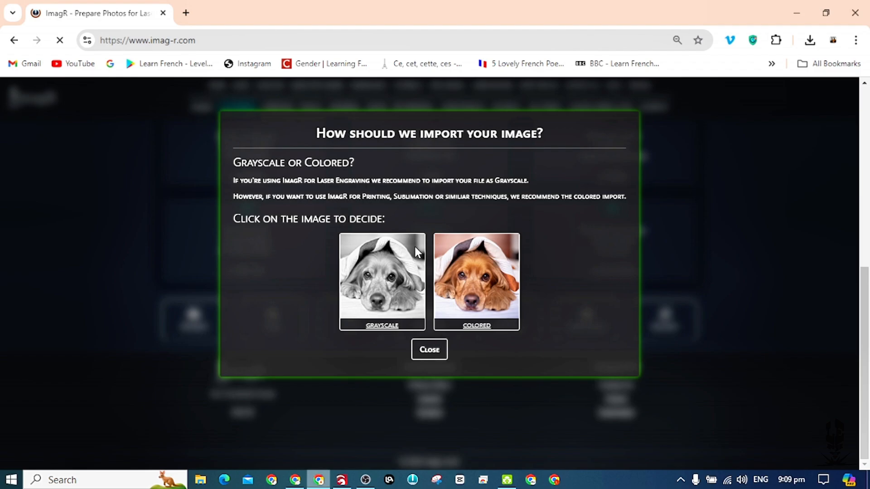
left_click(379, 281)
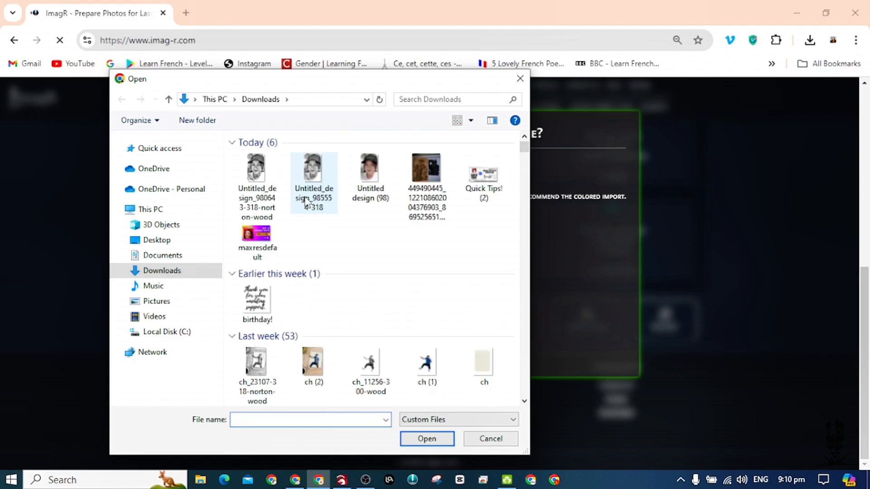
left_click(366, 181)
left_click(423, 439)
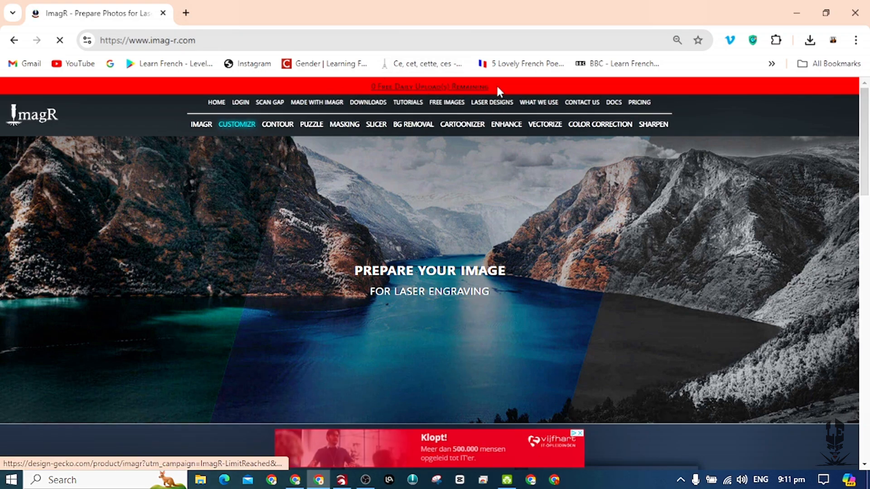
Resize the uploaded portrait in millimetres to 30 × 48 mm at 318 DPI.
scroll(417, 381, "down", 10)
scroll(422, 359, "down", 5)
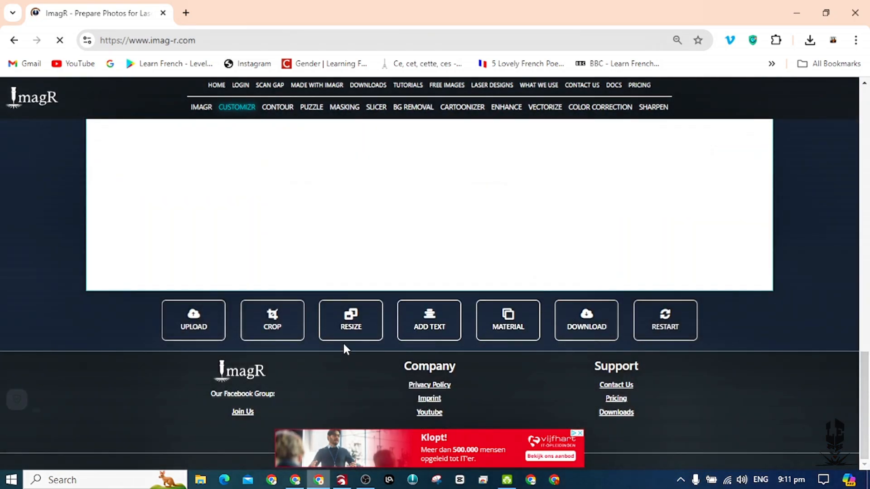
left_click(352, 319)
left_click(471, 224)
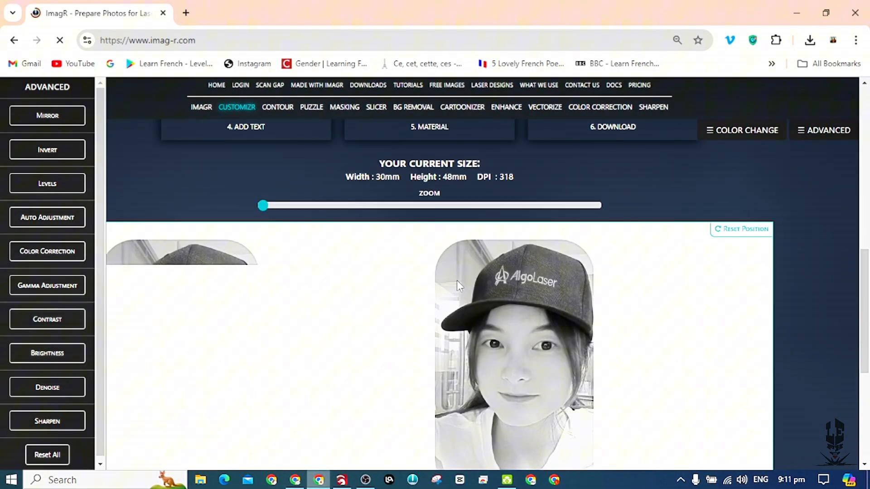
Apply the Norton Grayscale material from the Grayscale group to the portrait.
scroll(498, 290, "down", 2)
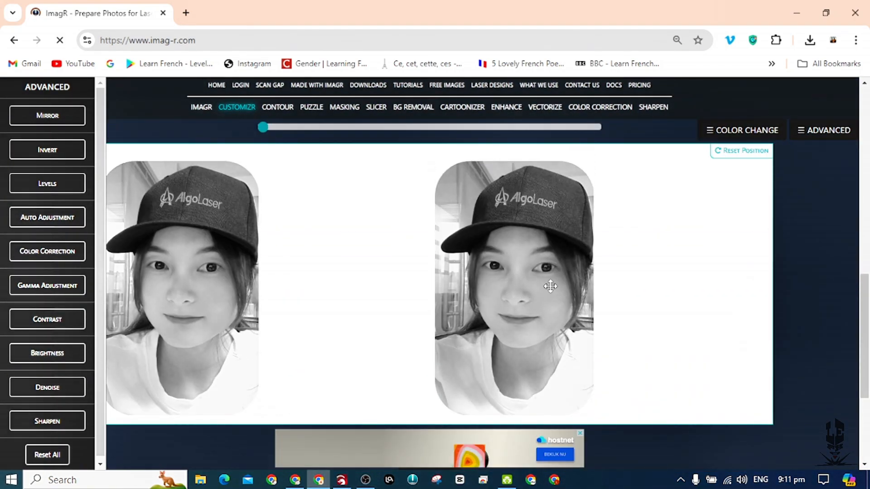
scroll(499, 204, "down", 3)
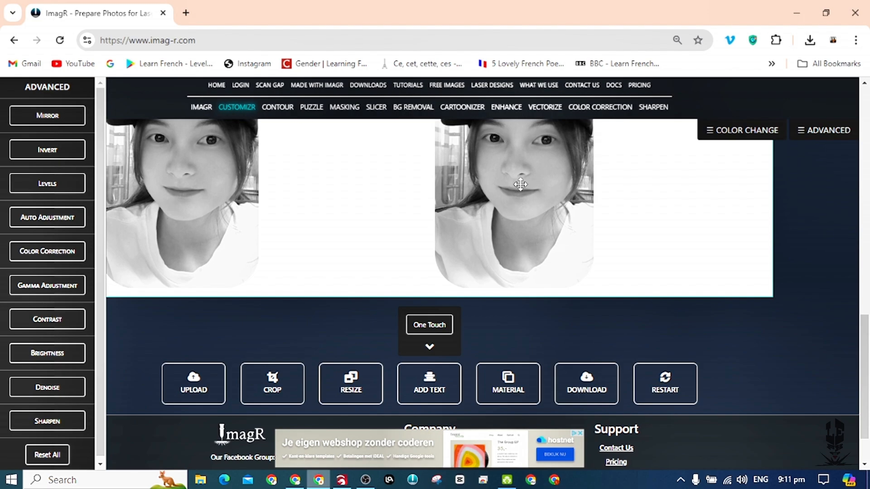
scroll(497, 198, "up", 3)
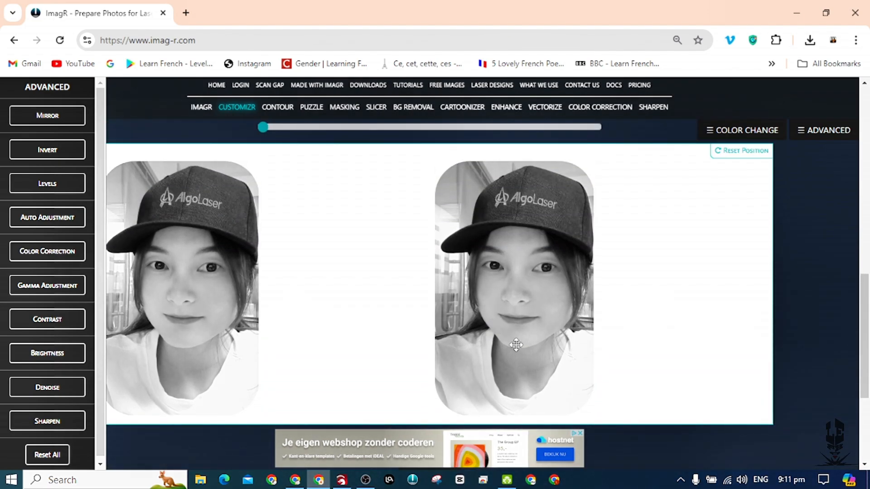
scroll(516, 345, "down", 5)
scroll(542, 188, "up", 1)
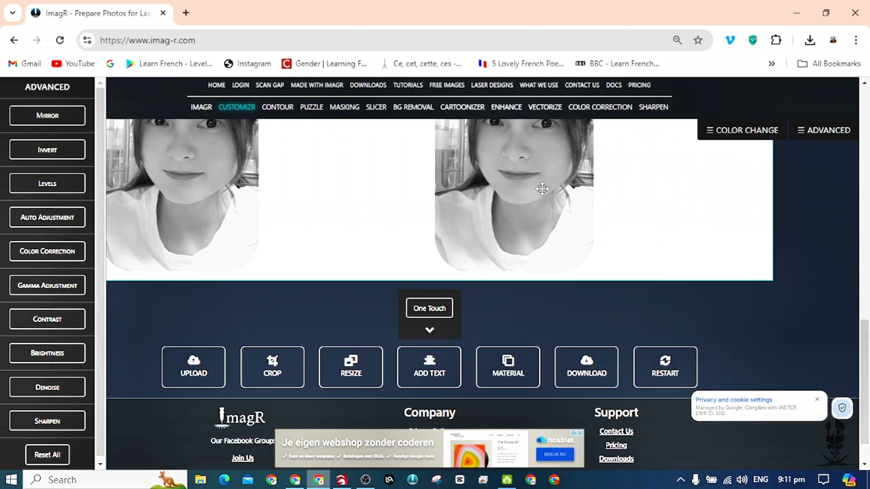
scroll(542, 189, "up", 2)
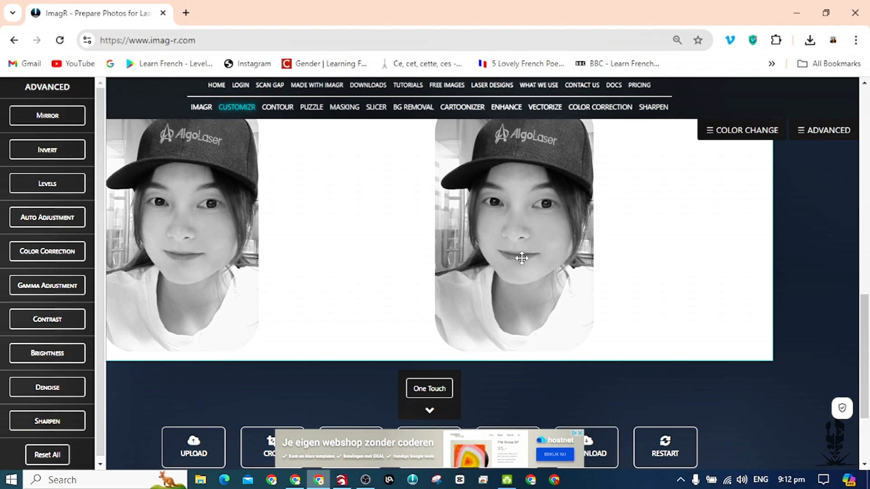
scroll(505, 270, "down", 2)
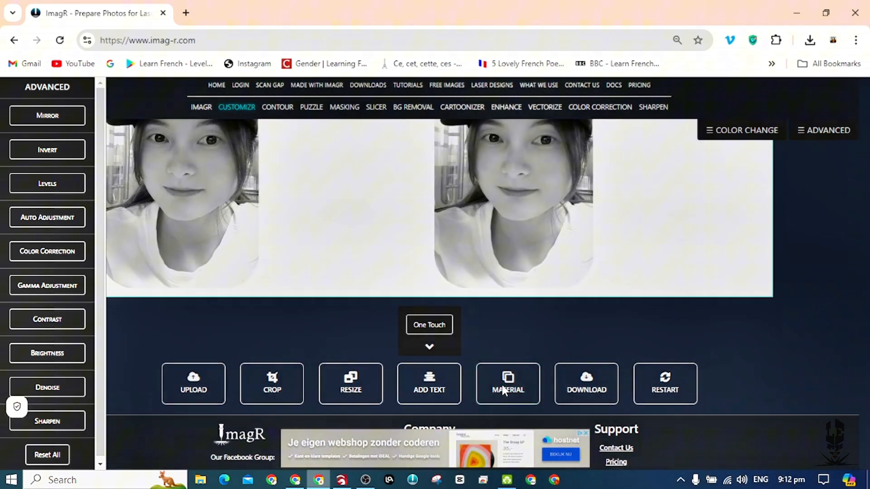
left_click(504, 389)
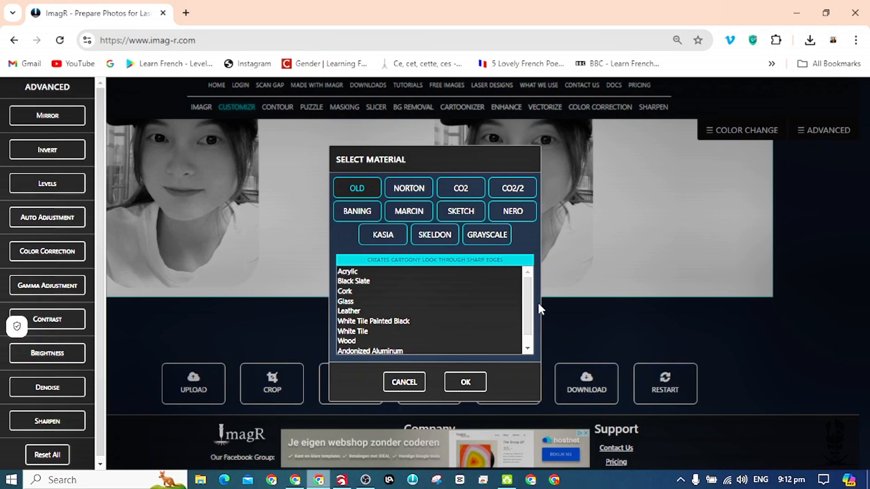
left_click(485, 239)
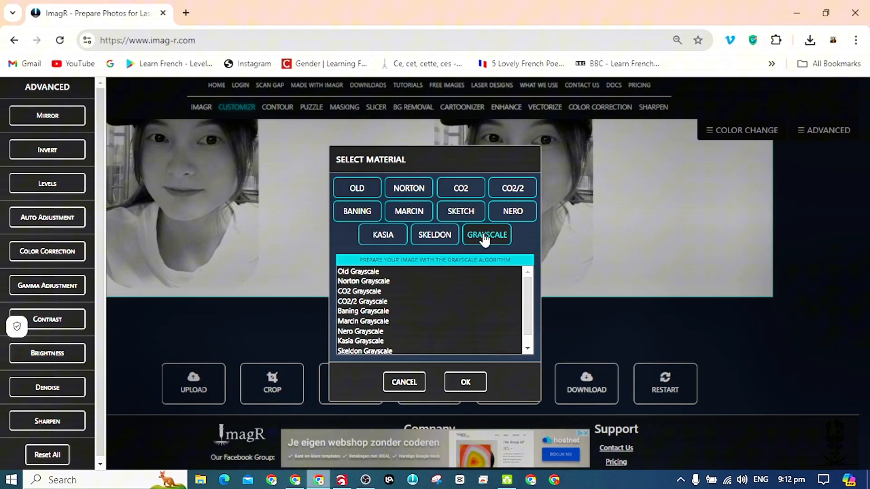
left_click(361, 281)
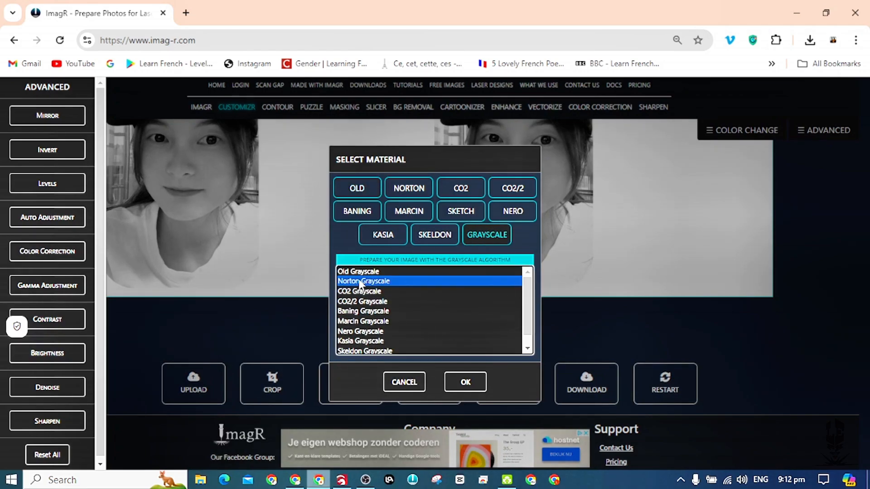
left_click(465, 388)
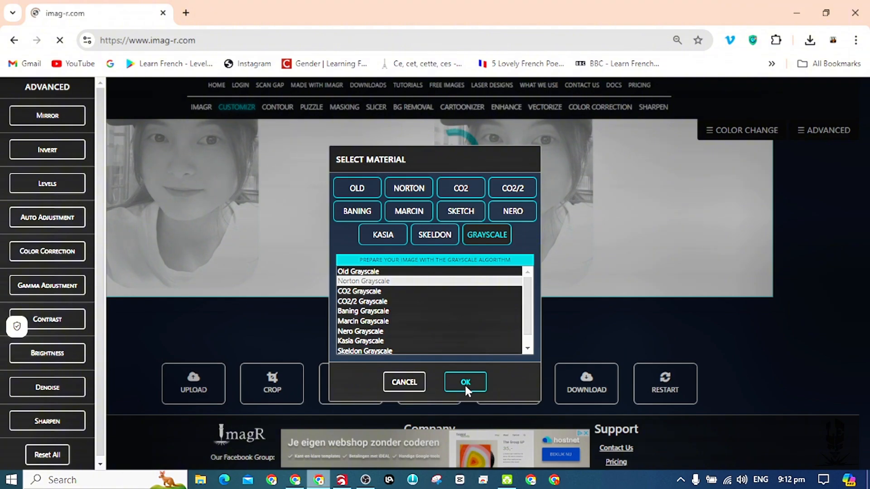
Download the processed grayscale portrait as a PNG file.
scroll(466, 385, "down", 6)
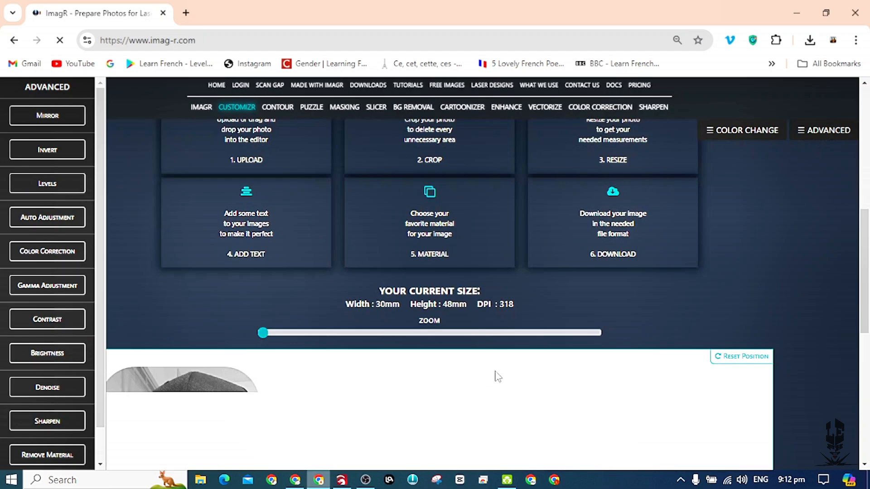
scroll(452, 348, "down", 5)
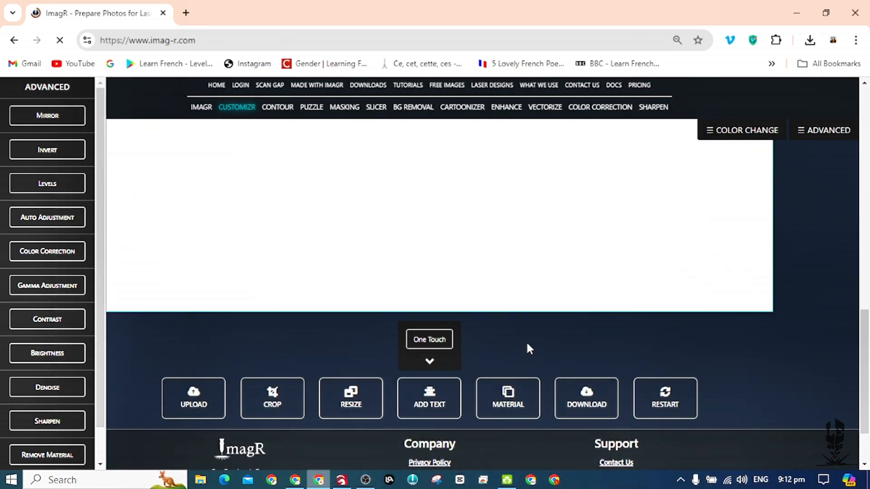
left_click(587, 400)
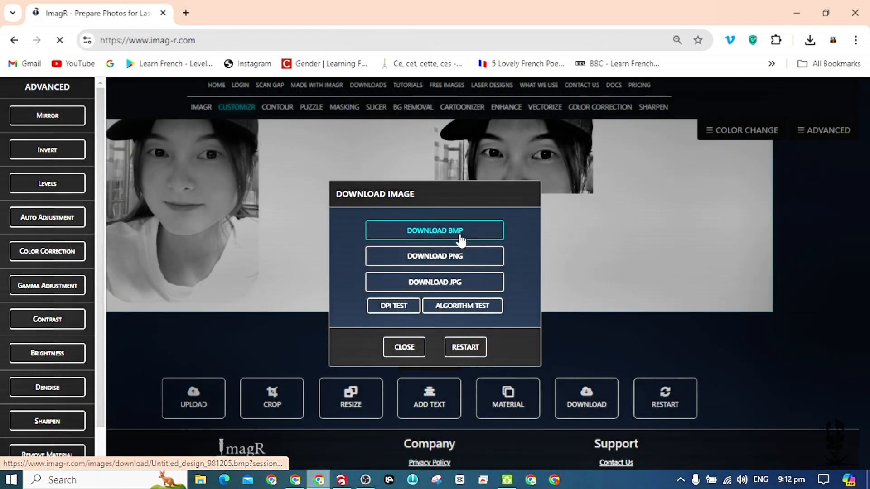
left_click(467, 254)
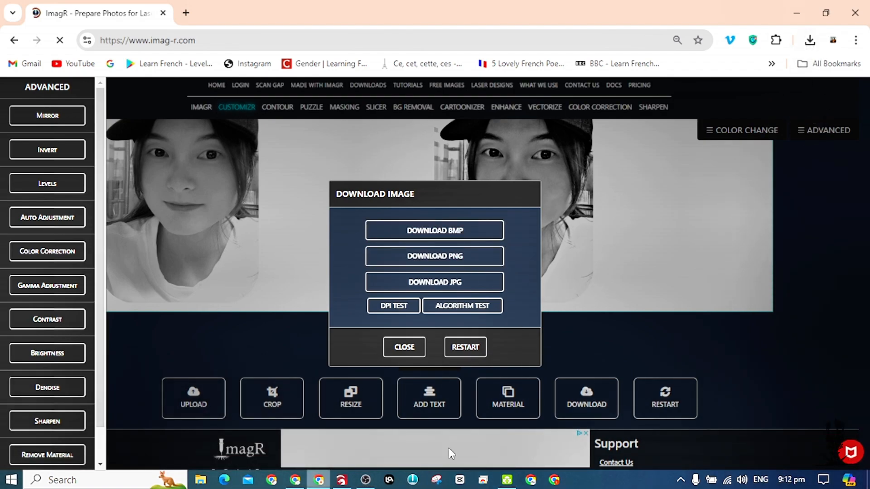
Switch to LightBurn and delete the previous portrait from the workspace.
left_click(342, 480)
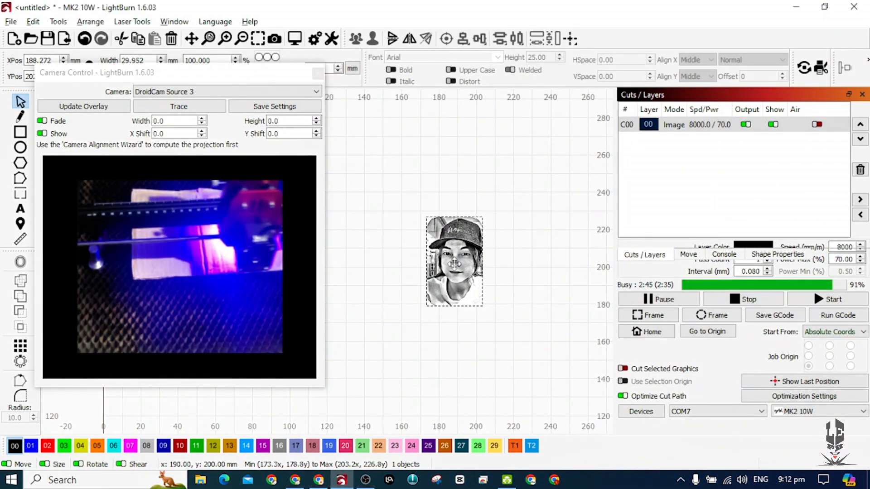
key("Delete")
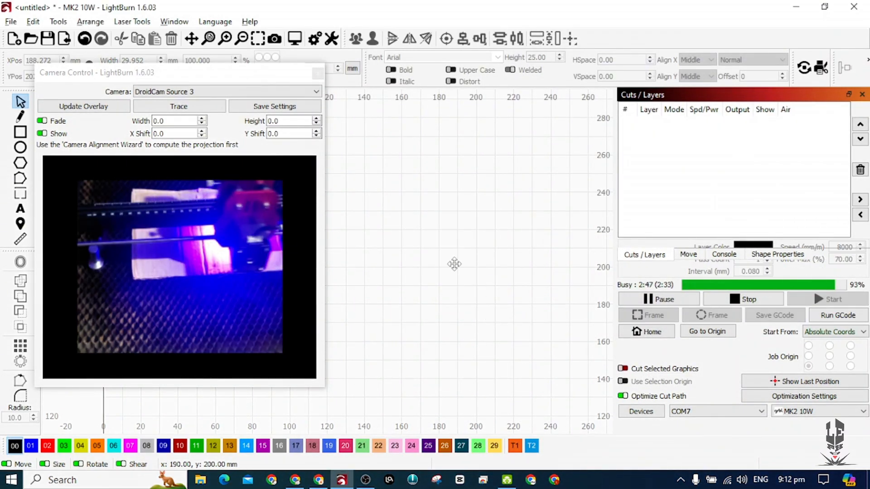
key("ctrl+i")
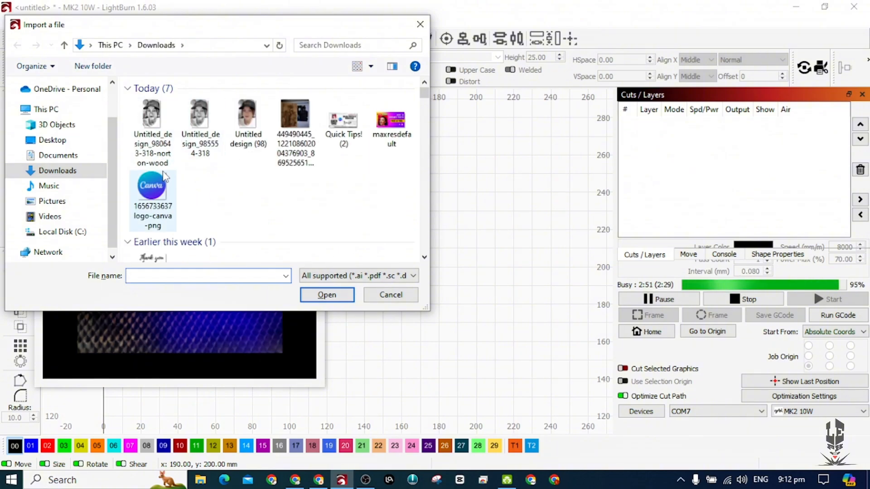
left_click(419, 24)
Switch to ImagR in the browser and try to resume the interrupted portrait download, retrying it as BMP.
left_click(319, 480)
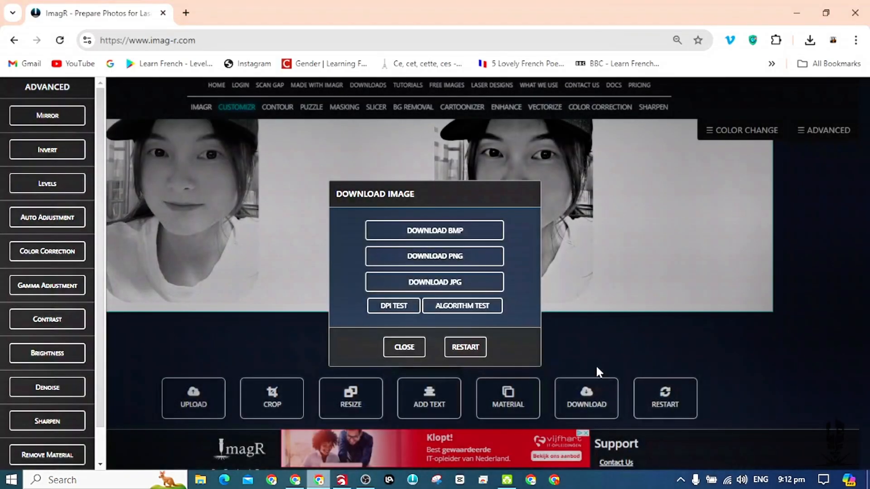
left_click(810, 41)
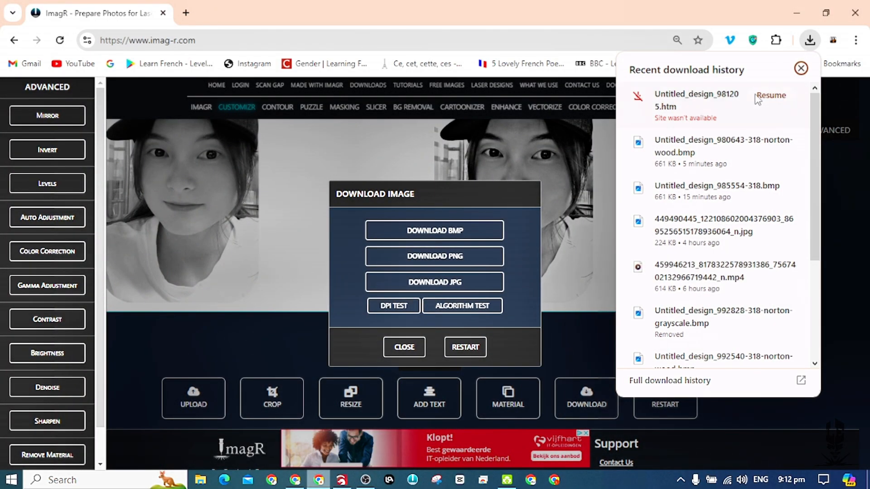
left_click(771, 95)
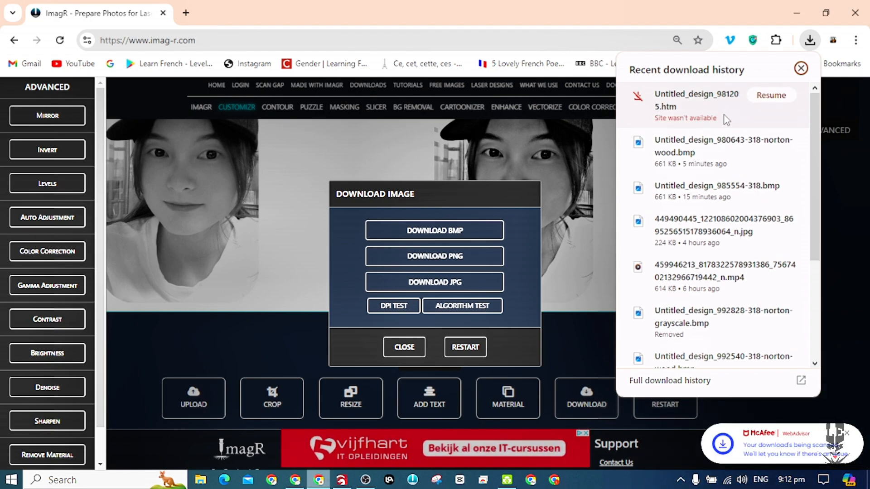
left_click(801, 69)
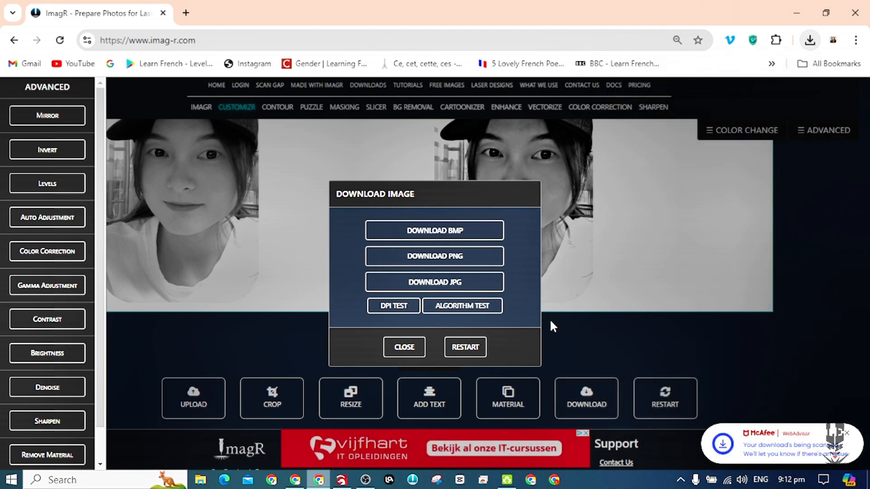
left_click(452, 229)
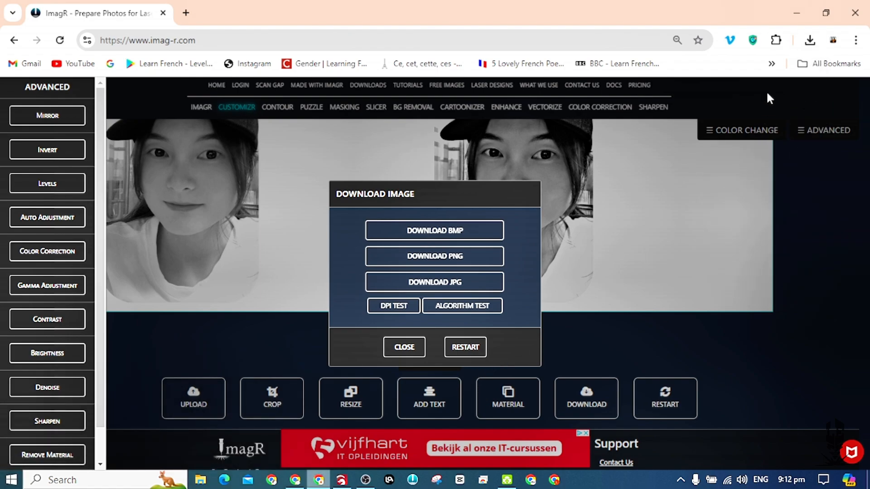
left_click(809, 46)
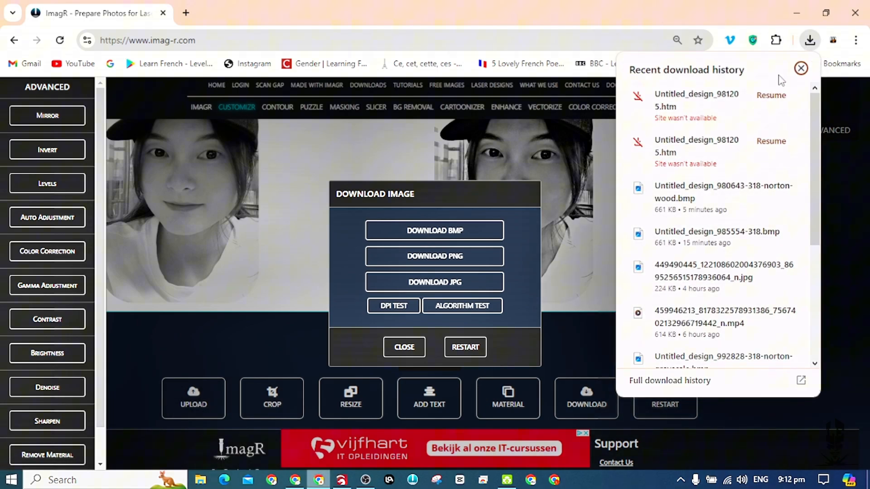
left_click(801, 69)
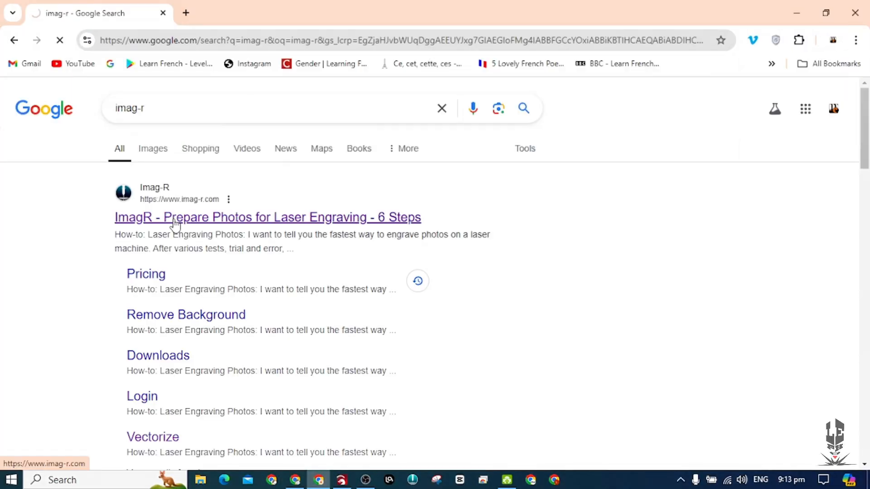
Open ImagR from the imag-r search results and upload Untitled design (98) with grayscale import.
left_click(176, 223)
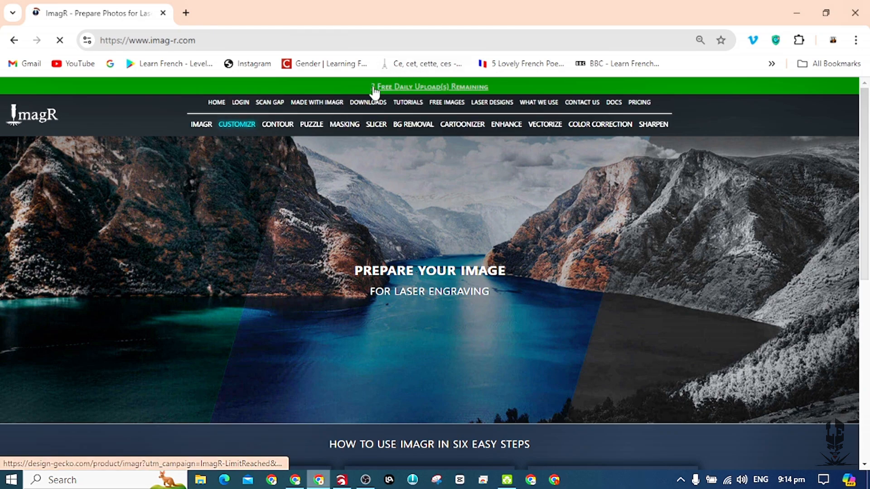
scroll(272, 353, "down", 8)
left_click(208, 310)
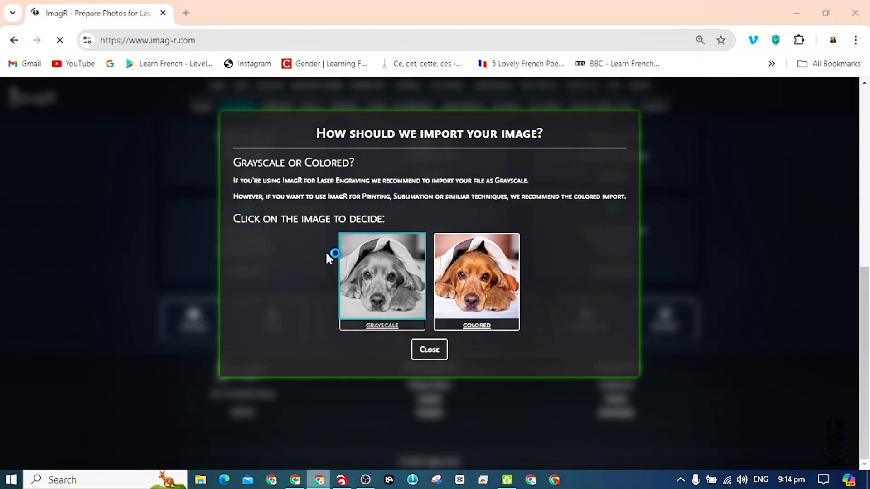
left_click(371, 297)
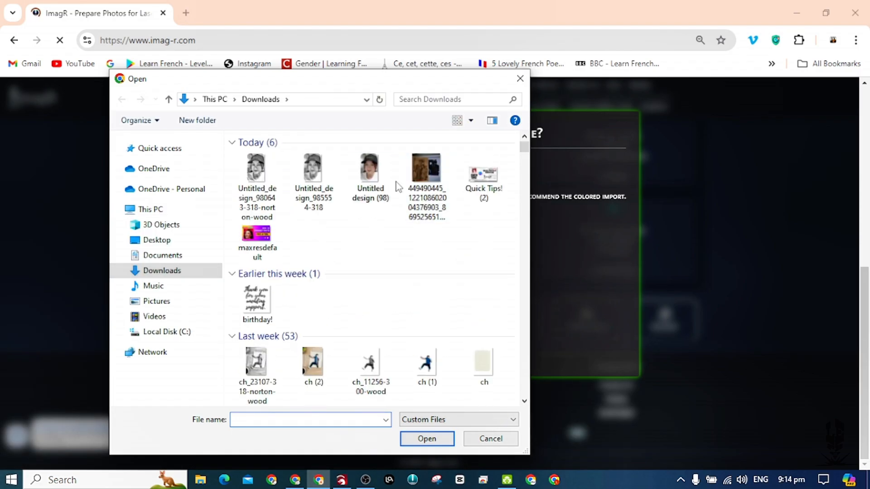
left_click(369, 174)
left_click(437, 440)
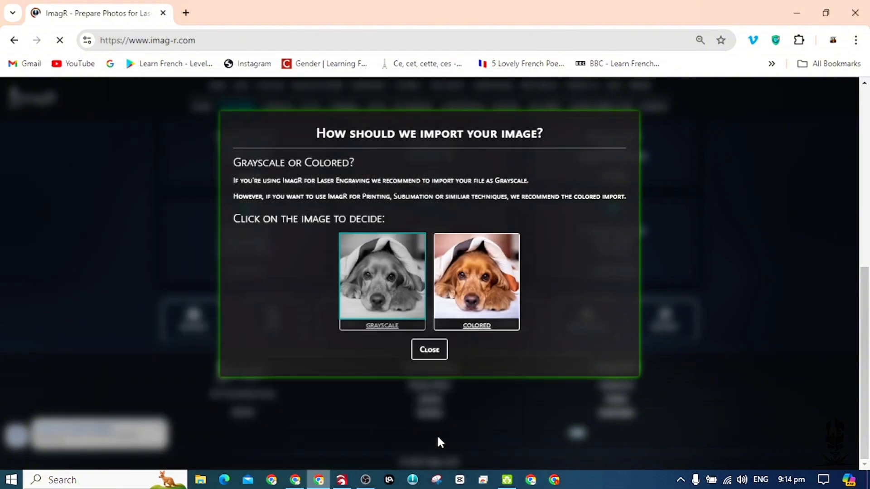
left_click(433, 341)
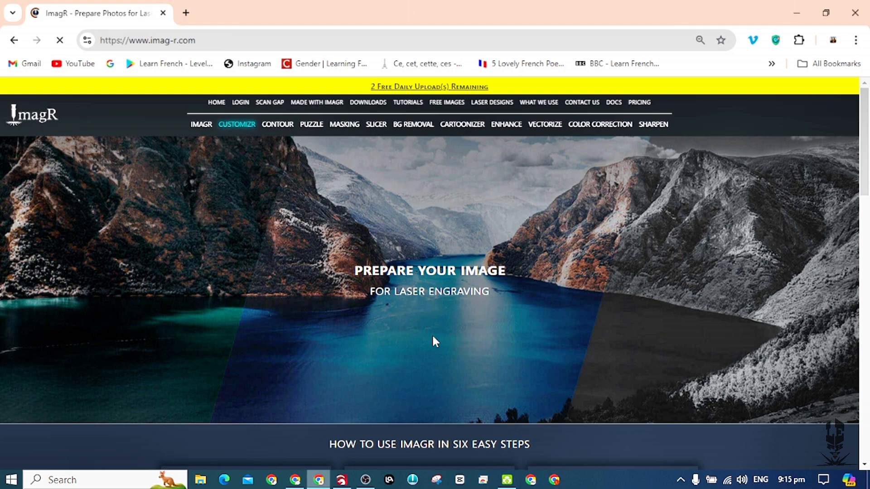
Resize the uploaded portrait using millimetres as the measurement and a resolution of 318 DPI.
scroll(435, 335, "down", 8)
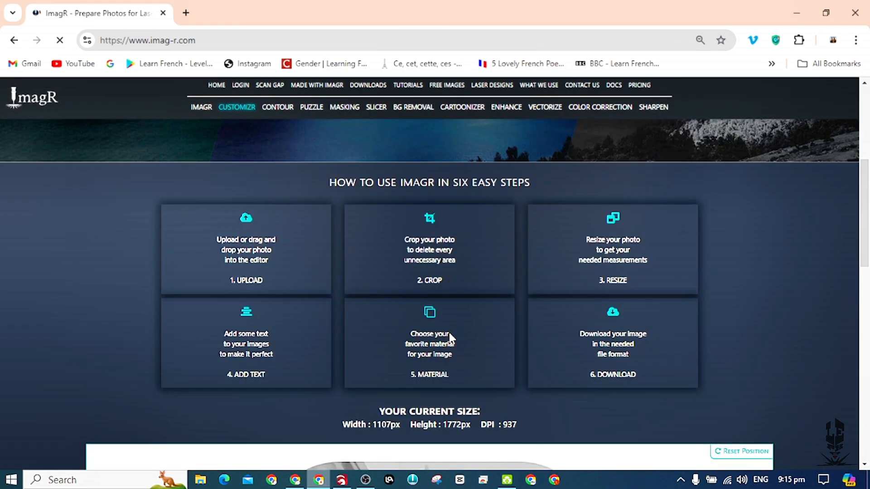
scroll(435, 333, "down", 5)
scroll(435, 335, "down", 4)
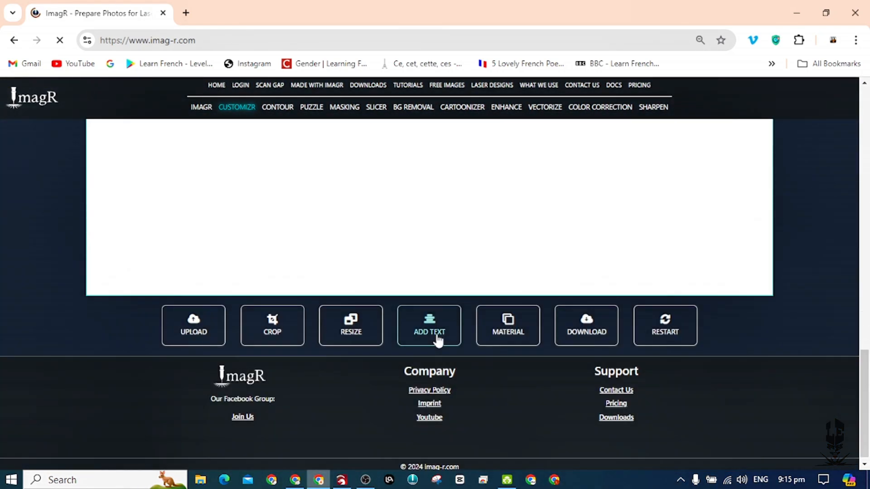
scroll(409, 336, "up", 3)
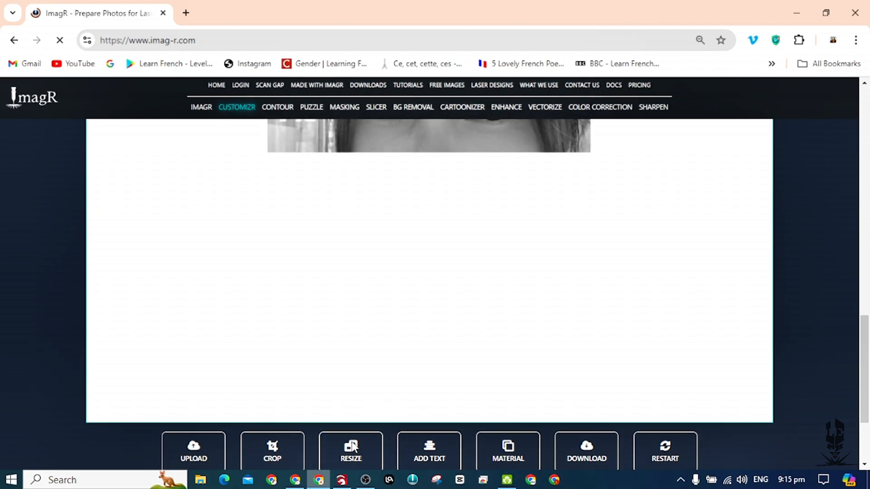
left_click(352, 398)
left_click(468, 225)
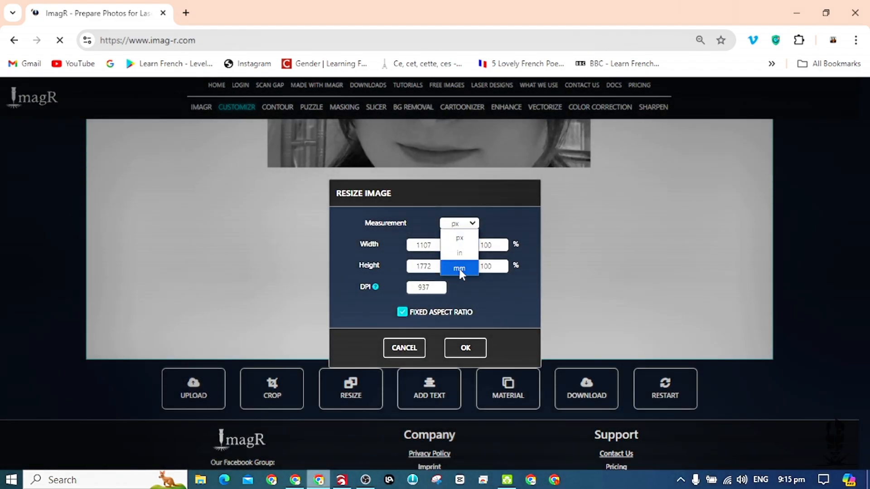
left_click(459, 267)
left_click_drag(435, 288, 382, 291)
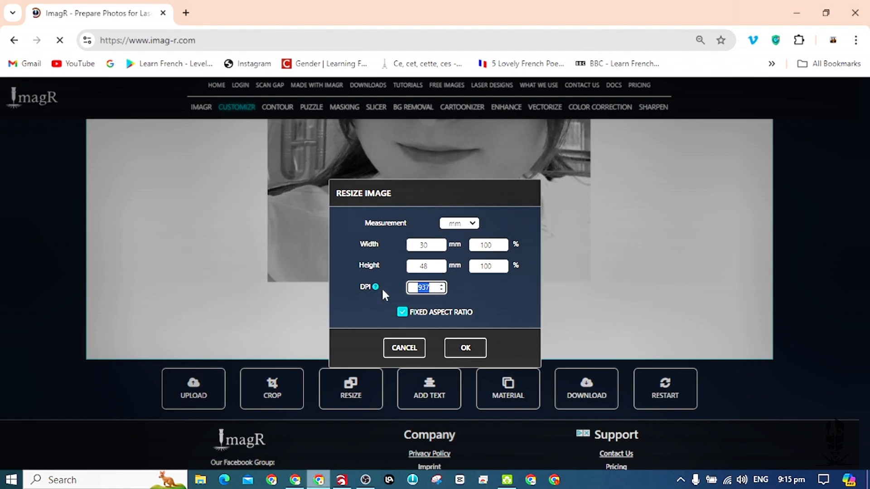
type("318")
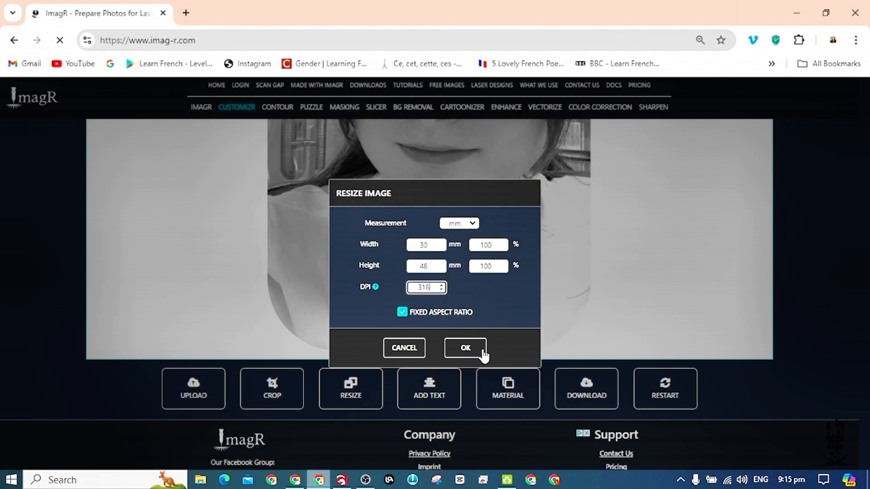
left_click(483, 353)
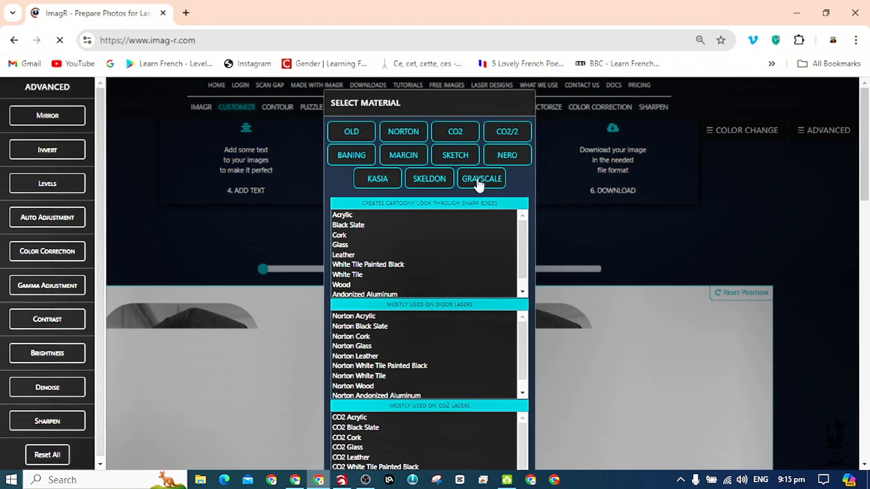
Apply the Norton Grayscale material from the Grayscale group to the newly uploaded portrait.
left_click(480, 181)
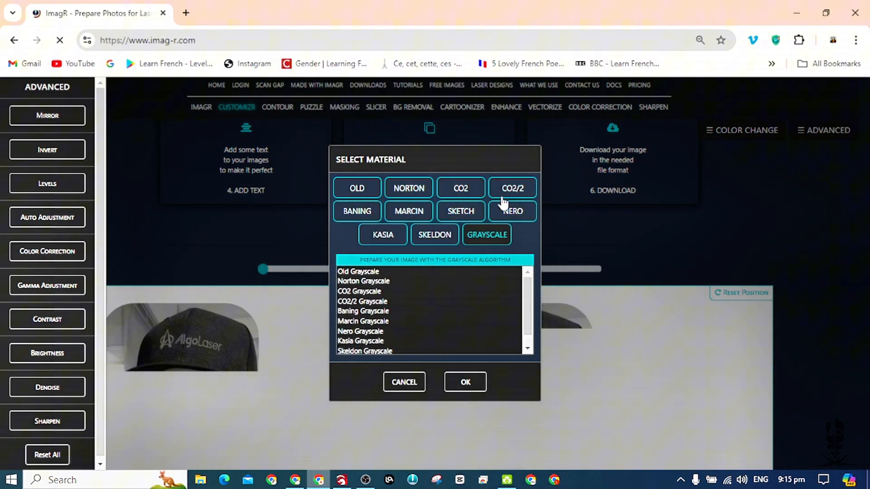
left_click(368, 281)
left_click(466, 383)
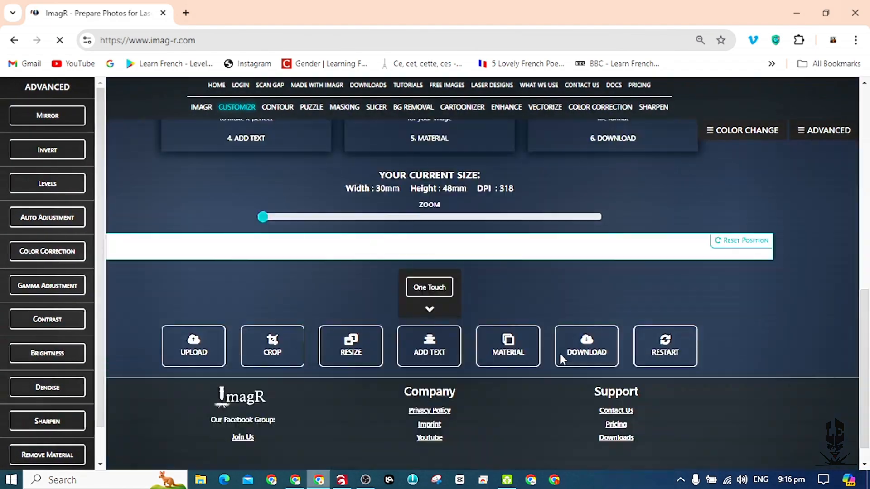
Download the Norton Grayscale portrait as a BMP file and check its progress in the download history.
left_click(576, 313)
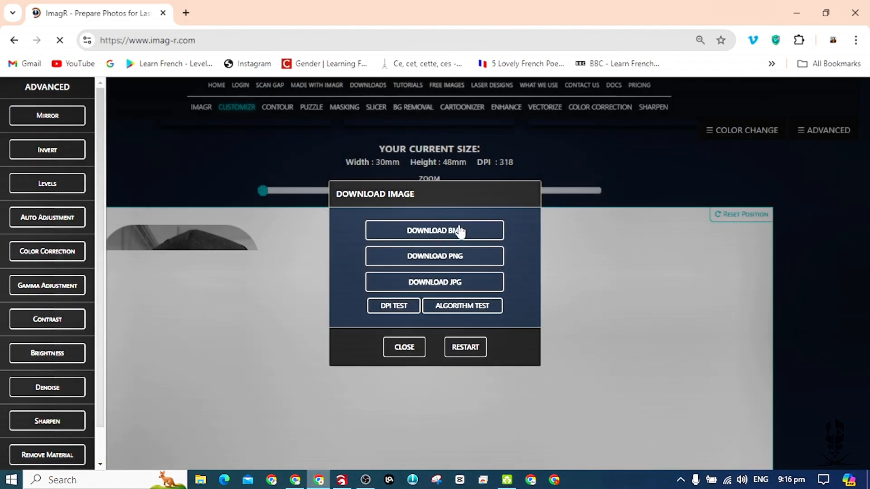
left_click(460, 230)
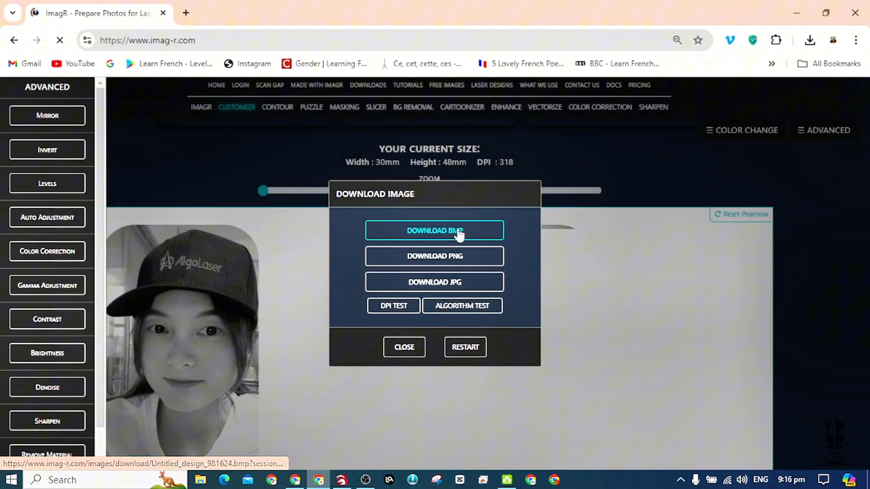
left_click(809, 40)
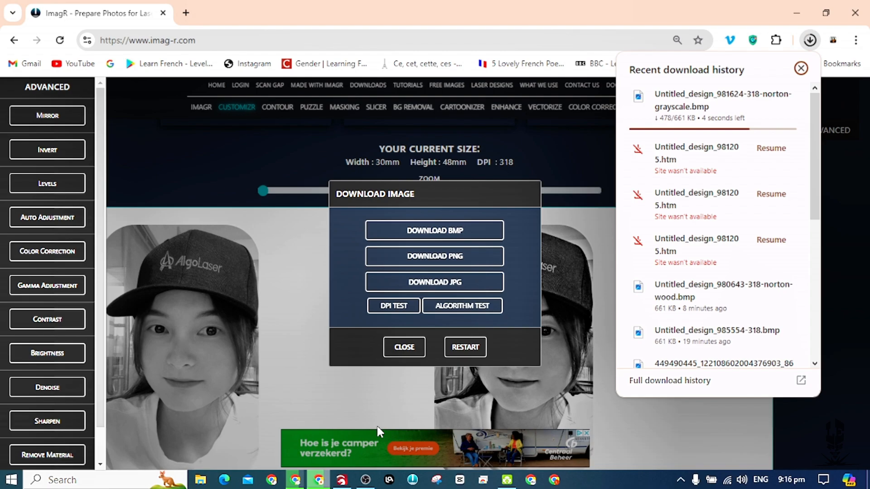
Switch to LightBurn, import Untitled_design_981624-318-norton-grayscale and place the portrait at about X 174.5 mm on the workspace.
left_click(341, 481)
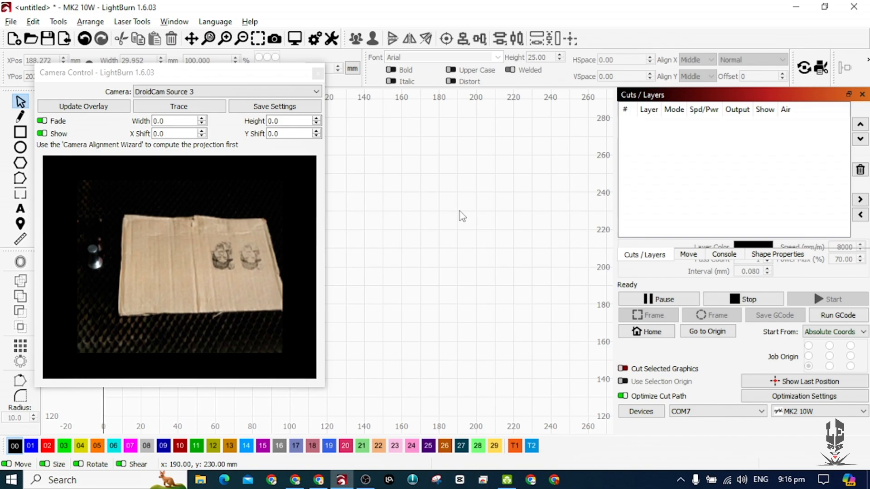
key("ctrl+i")
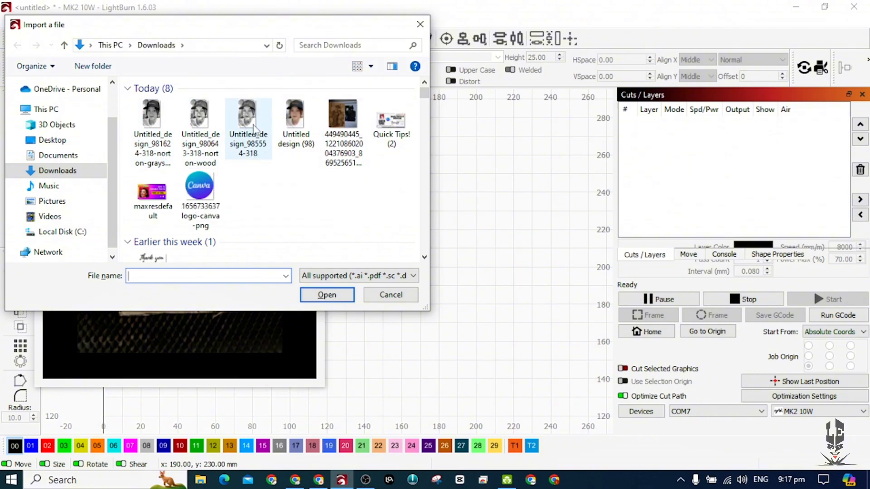
left_click(164, 126)
left_click(338, 297)
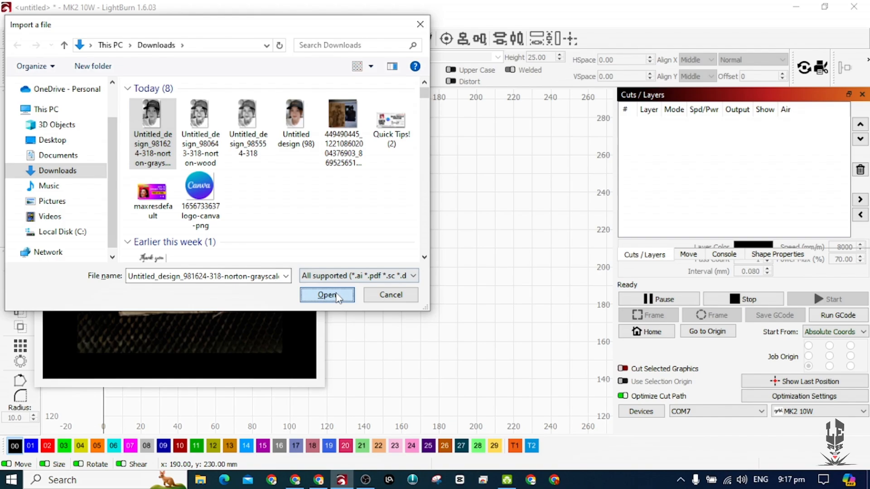
left_click_drag(337, 263, 438, 273)
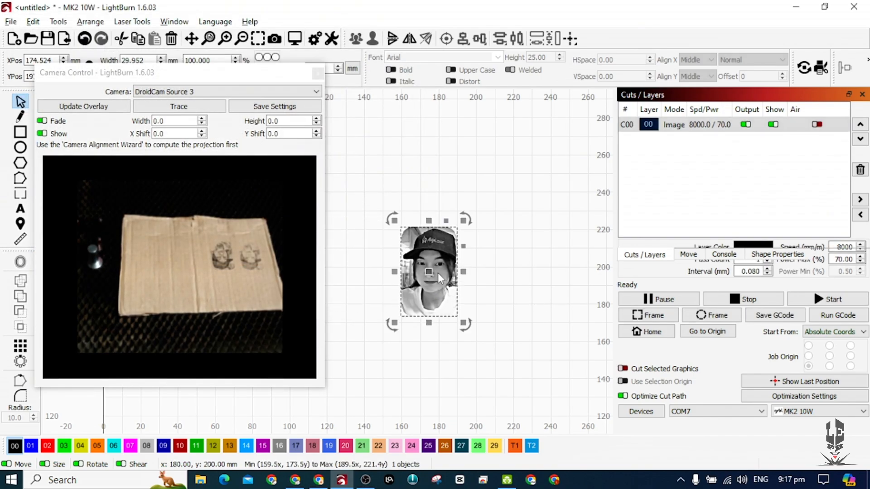
Adjust the imported portrait's image settings with the "light" preset.
right_click(437, 273)
left_click(495, 240)
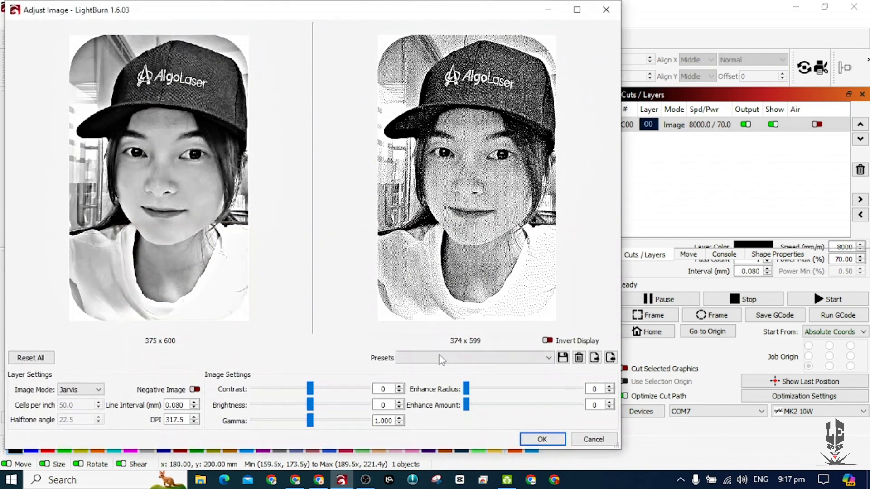
left_click(425, 358)
left_click(413, 444)
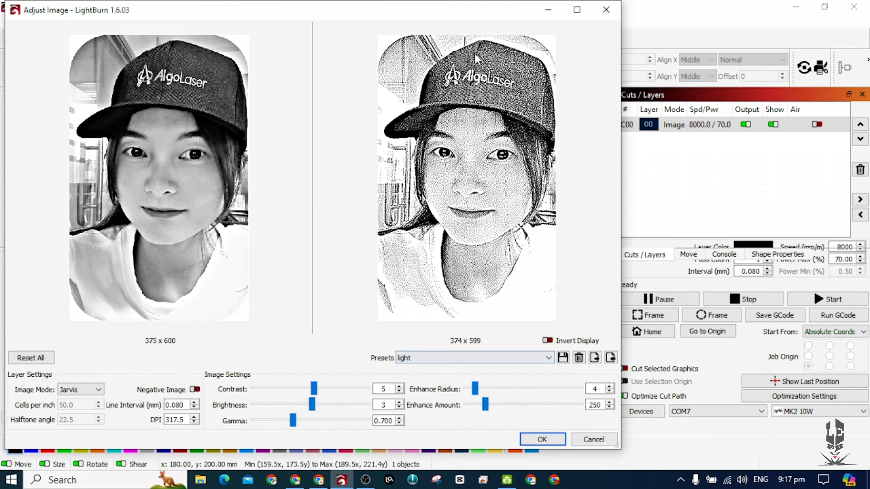
left_click(540, 438)
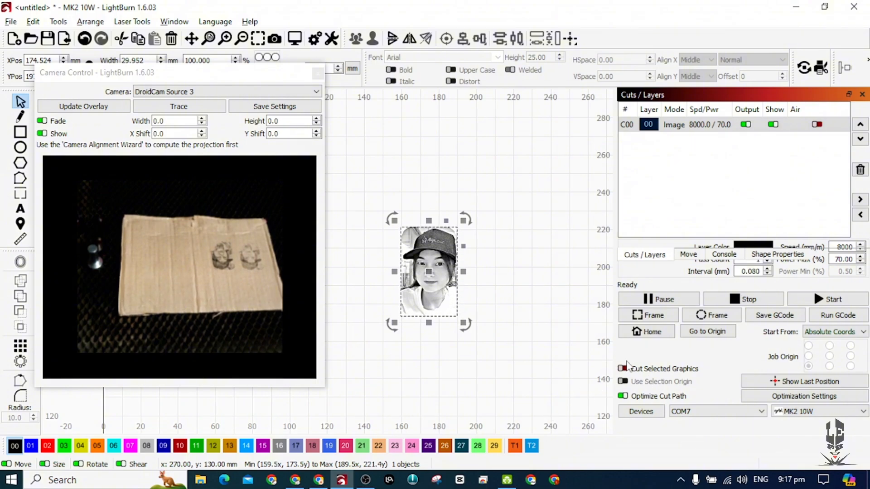
Frame the portrait's engraving area on the material and start the laser job.
left_click(655, 321)
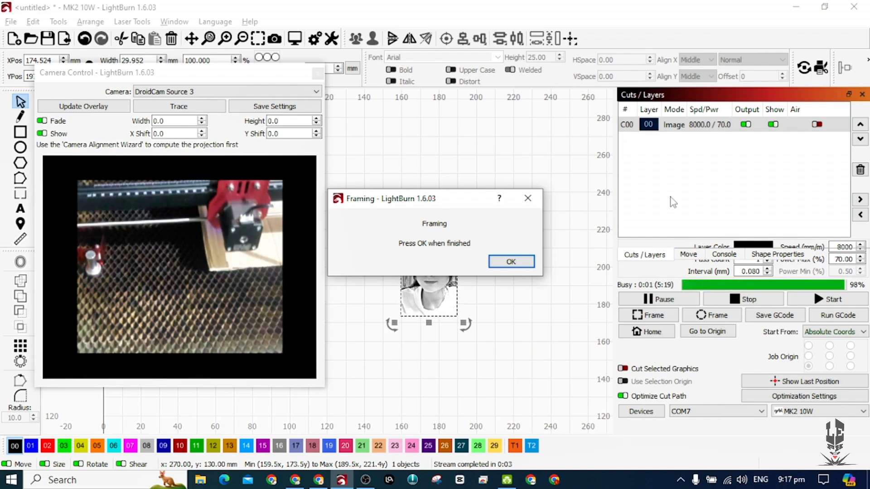
left_click(523, 262)
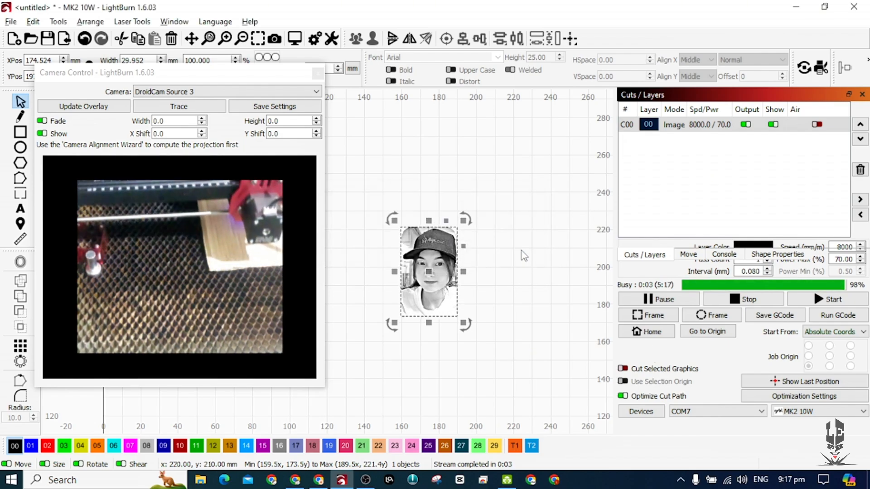
left_click(805, 301)
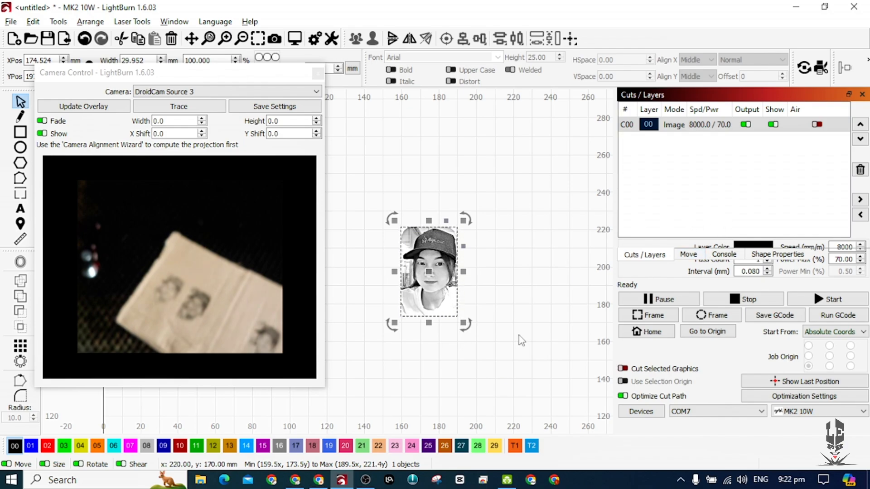
left_click(365, 480)
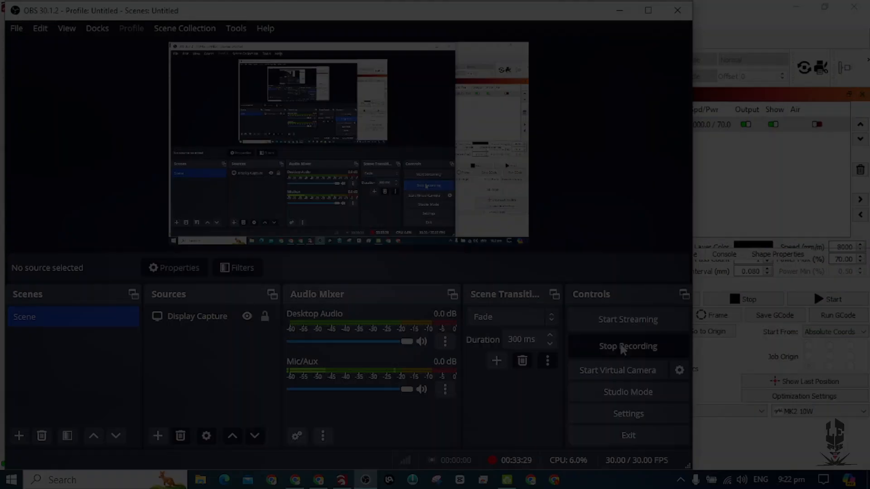